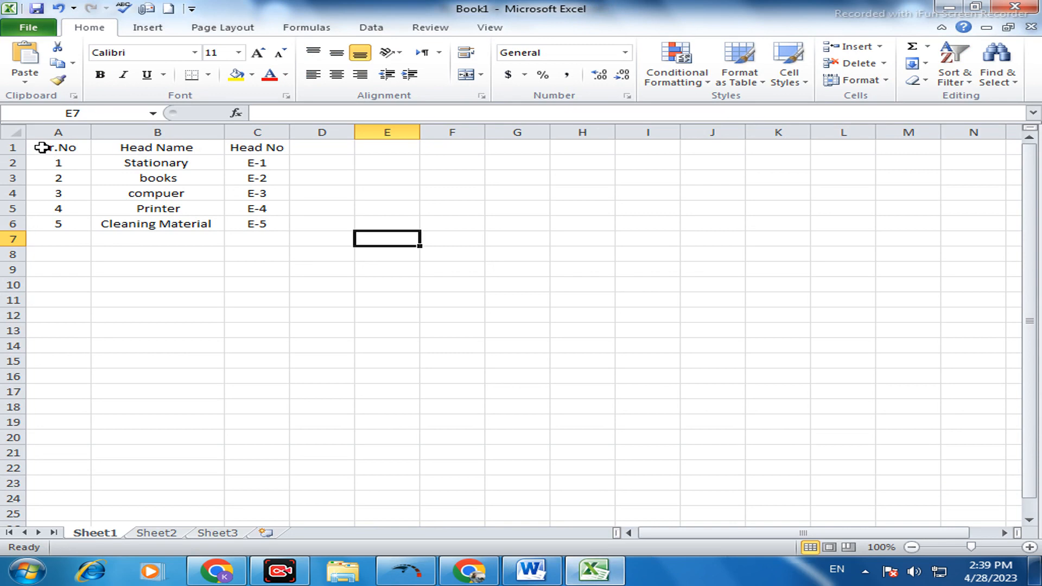
Step: Make the headers in A1:C1 bold at font size 16 and fit column C's width to its contents
{"action": "left_click", "coordinate": [100, 74]}
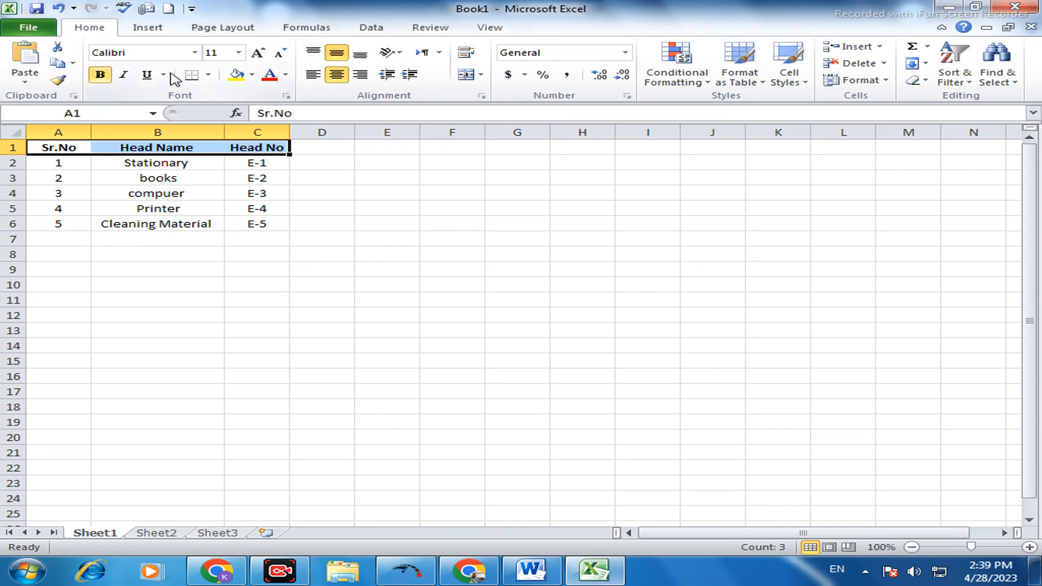
{"action": "left_click", "coordinate": [259, 55]}
{"action": "left_click", "coordinate": [259, 55]}
{"action": "left_click", "coordinate": [259, 54]}
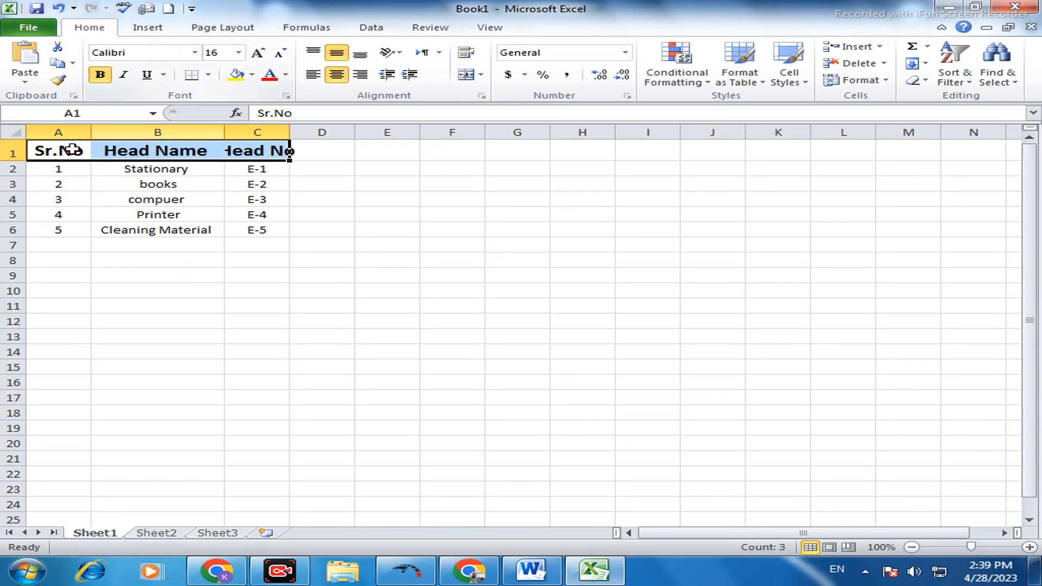
{"action": "double_click", "coordinate": [292, 131]}
{"action": "left_click", "coordinate": [293, 132]}
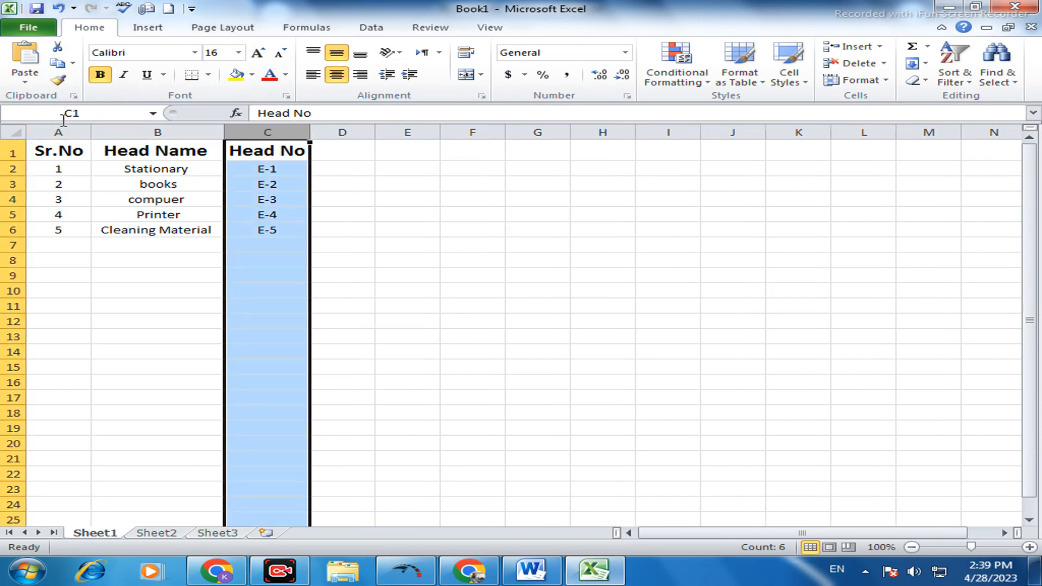
Step: Reduce the header row's font size to 12
{"action": "left_click", "coordinate": [16, 154]}
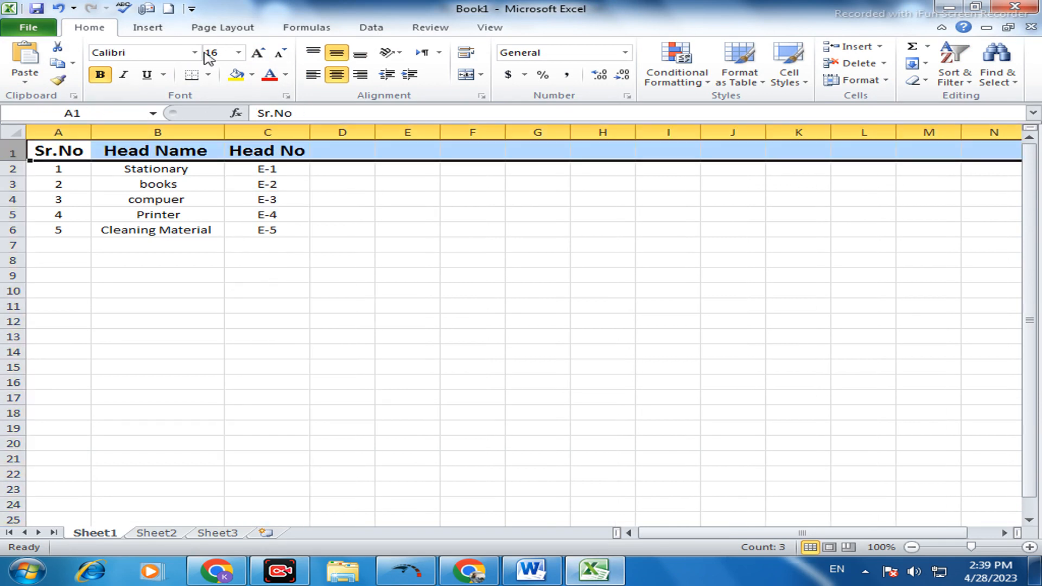
{"action": "left_click", "coordinate": [280, 54]}
{"action": "left_click", "coordinate": [278, 57]}
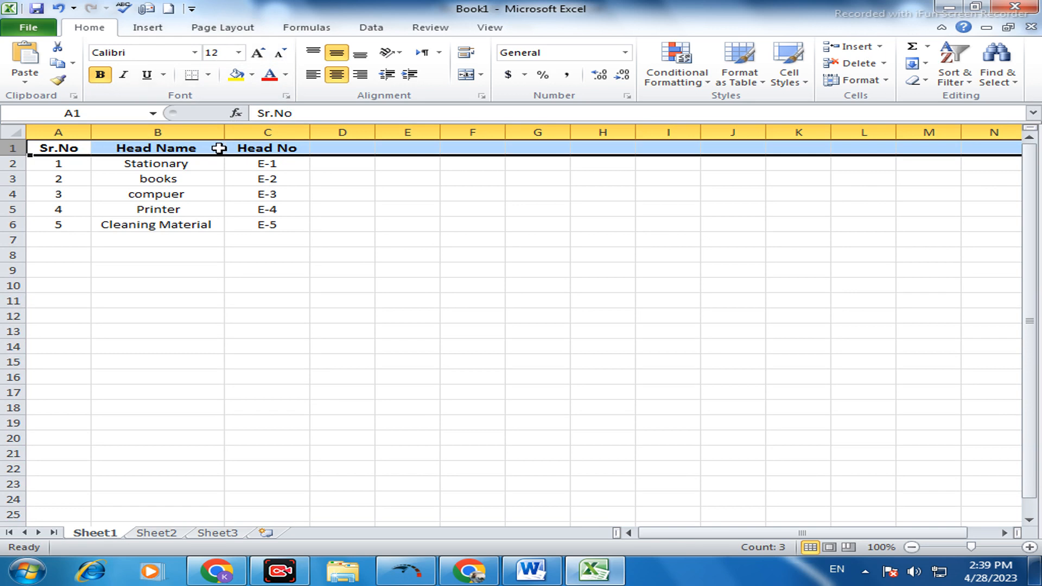
Step: Apply all borders and a yellow fill to the header cells A1:C1
{"action": "double_click", "coordinate": [300, 148]}
{"action": "mouse_move", "coordinate": [301, 148]}
{"action": "left_mouse_down"}
{"action": "mouse_move", "coordinate": [79, 118]}
{"action": "mouse_move", "coordinate": [314, 163]}
{"action": "mouse_move", "coordinate": [301, 145]}
{"action": "left_mouse_up"}
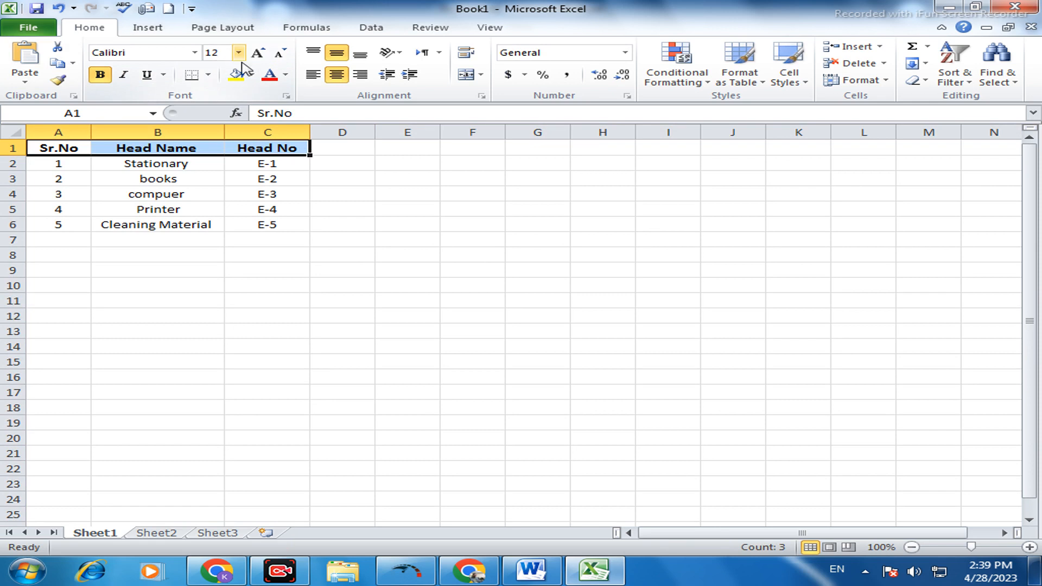
{"action": "left_click", "coordinate": [193, 75]}
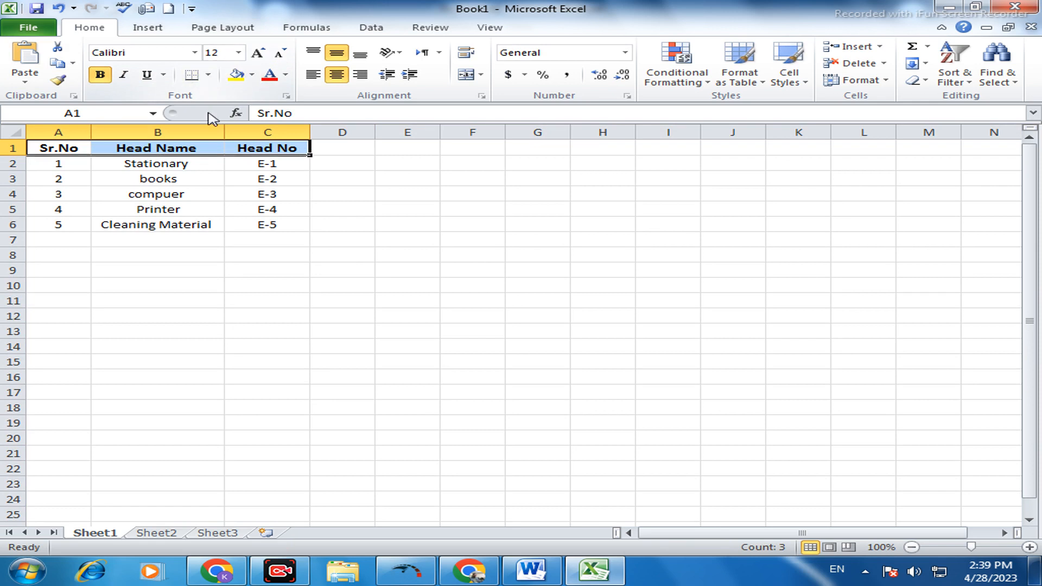
{"action": "left_click", "coordinate": [209, 76]}
{"action": "left_click", "coordinate": [234, 195]}
{"action": "left_click", "coordinate": [235, 75]}
{"action": "left_click", "coordinate": [140, 206]}
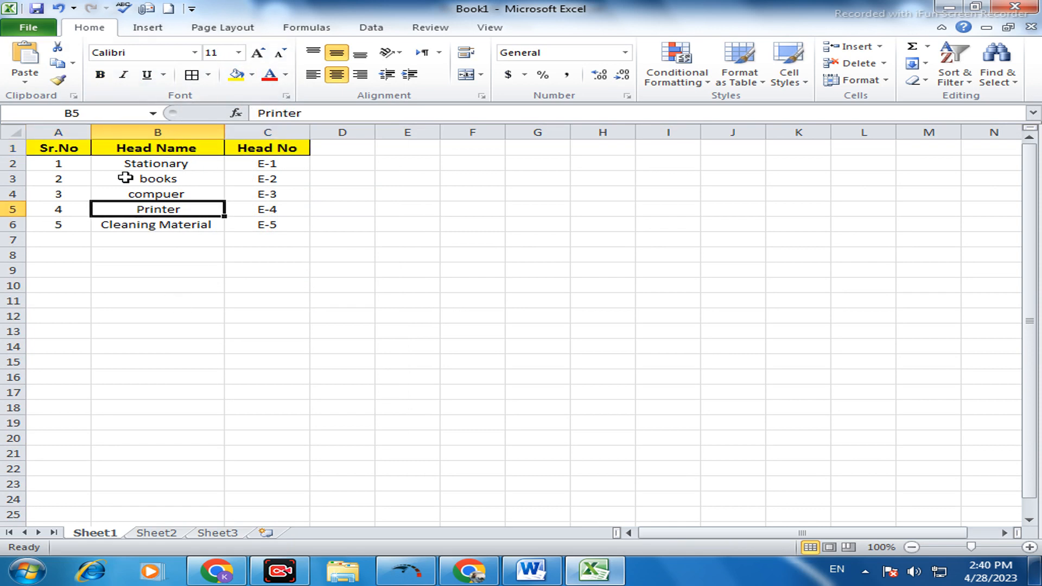
Step: Apply all borders to the rows below the header, cells A2:C7
{"action": "left_click_drag", "start_coordinate": [54, 164], "coordinate": [255, 235]}
{"action": "left_click", "coordinate": [201, 76]}
{"action": "left_click", "coordinate": [346, 237]}
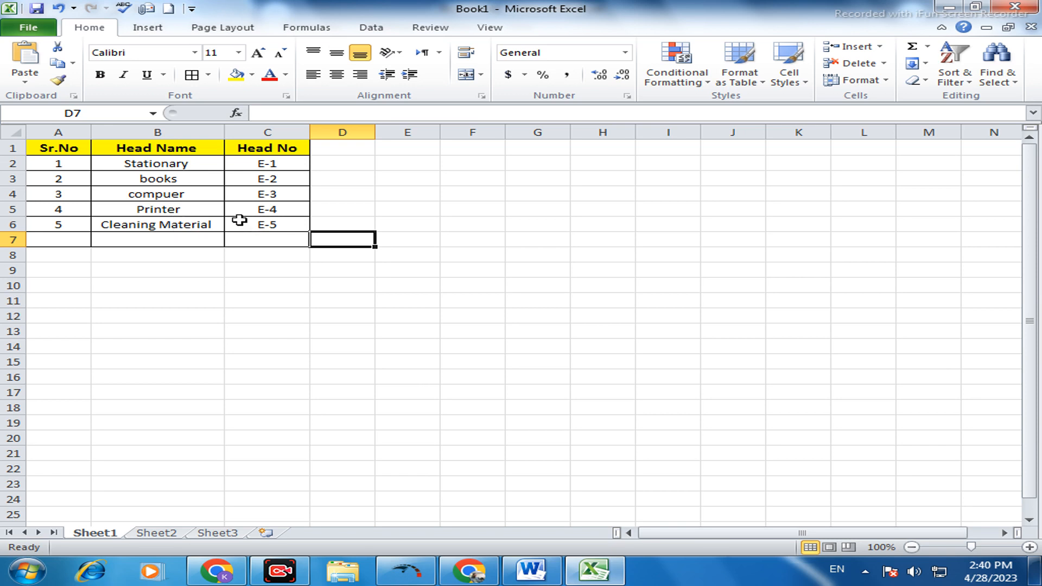
{"action": "left_click", "coordinate": [188, 195]}
{"action": "left_click", "coordinate": [196, 176]}
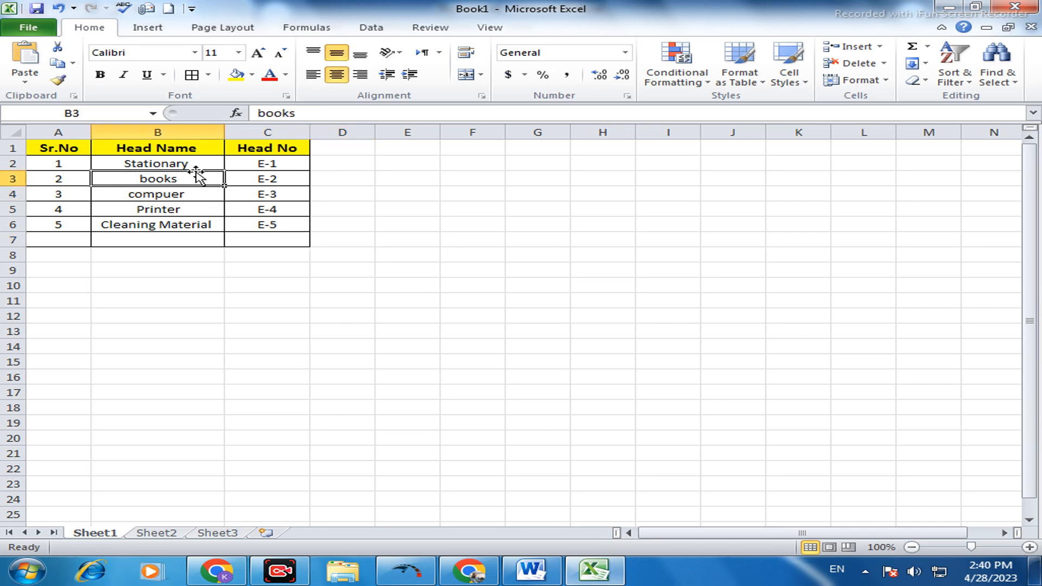
{"action": "left_click", "coordinate": [292, 165]}
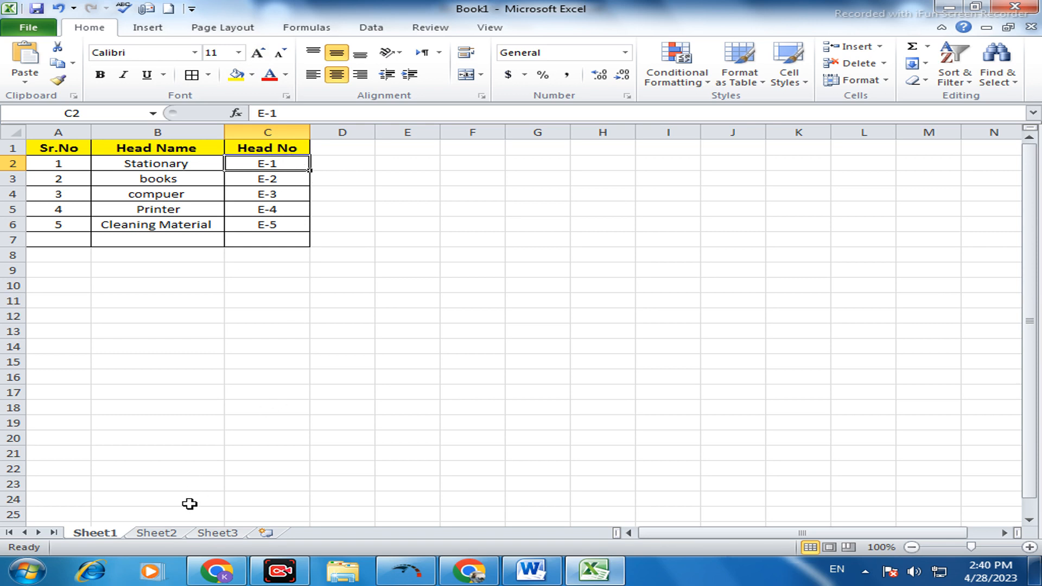
Step: On Sheet2, format the Voucher No 1 cell B1 with a thick box border, bold text and a tan fill
{"action": "double_click", "coordinate": [161, 535]}
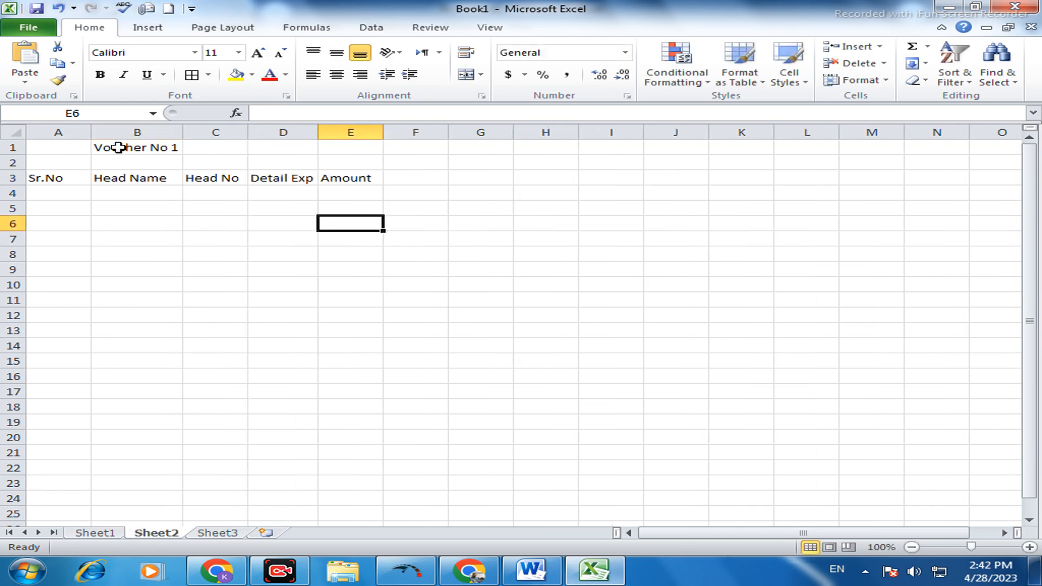
{"action": "left_click", "coordinate": [94, 147]}
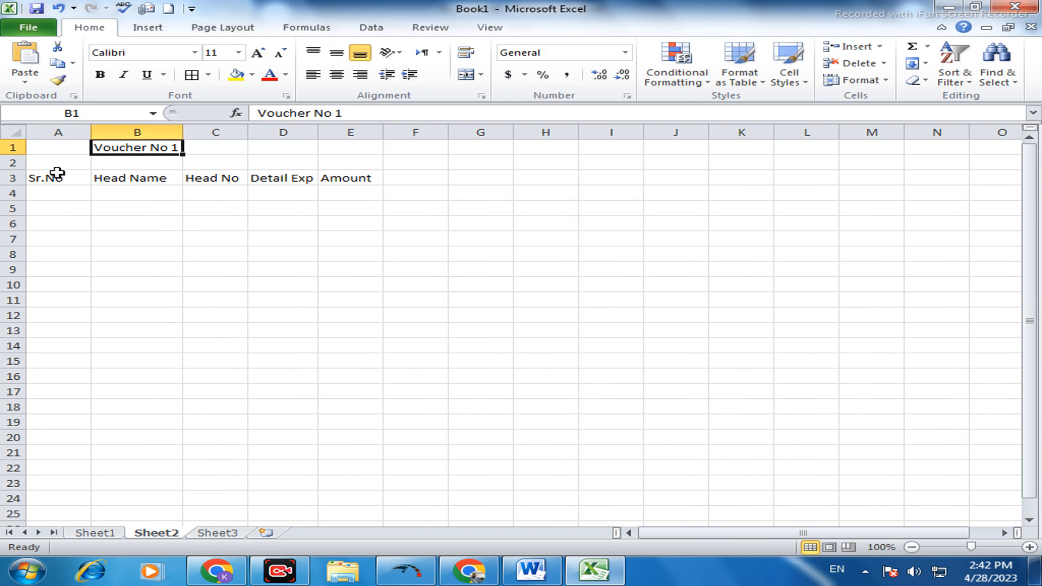
{"action": "left_click", "coordinate": [208, 76]}
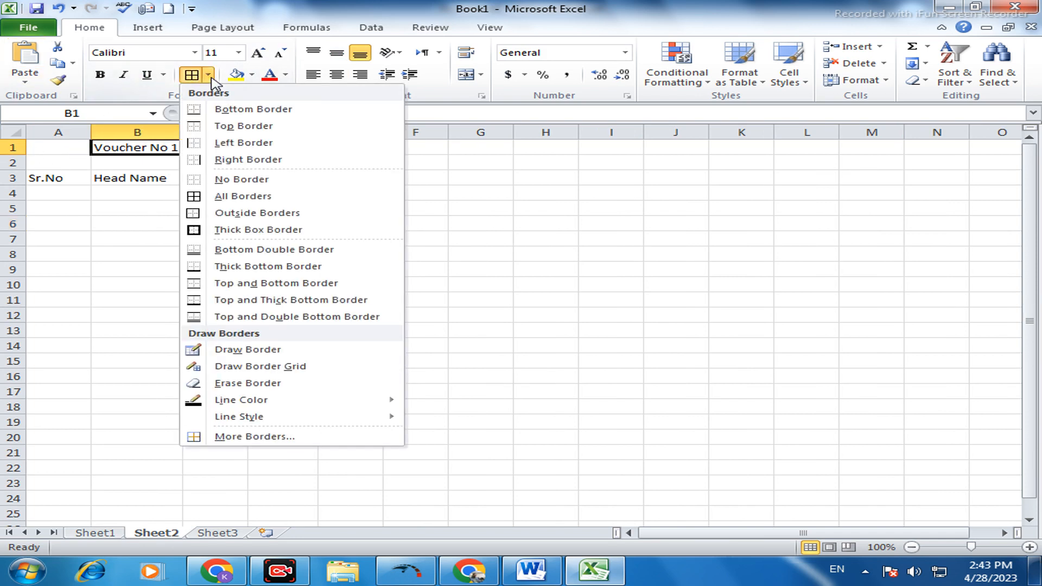
{"action": "left_click", "coordinate": [223, 231]}
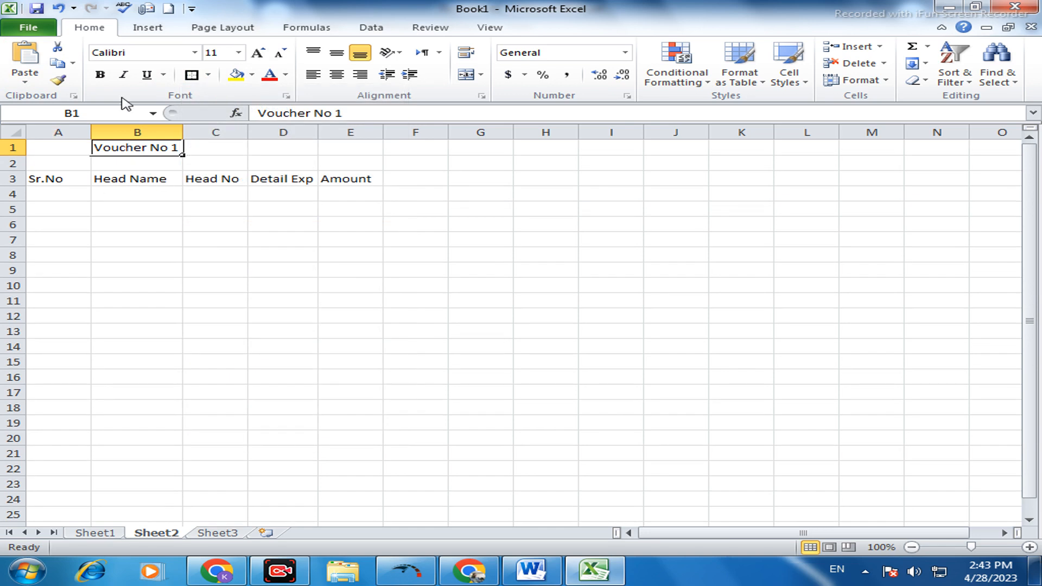
{"action": "left_click", "coordinate": [100, 75]}
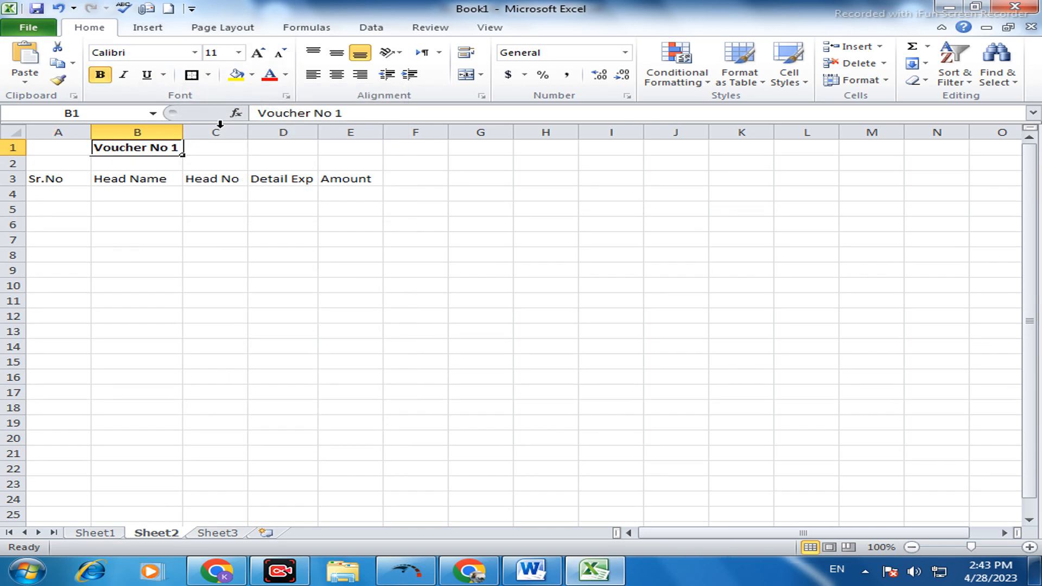
{"action": "left_click", "coordinate": [251, 74]}
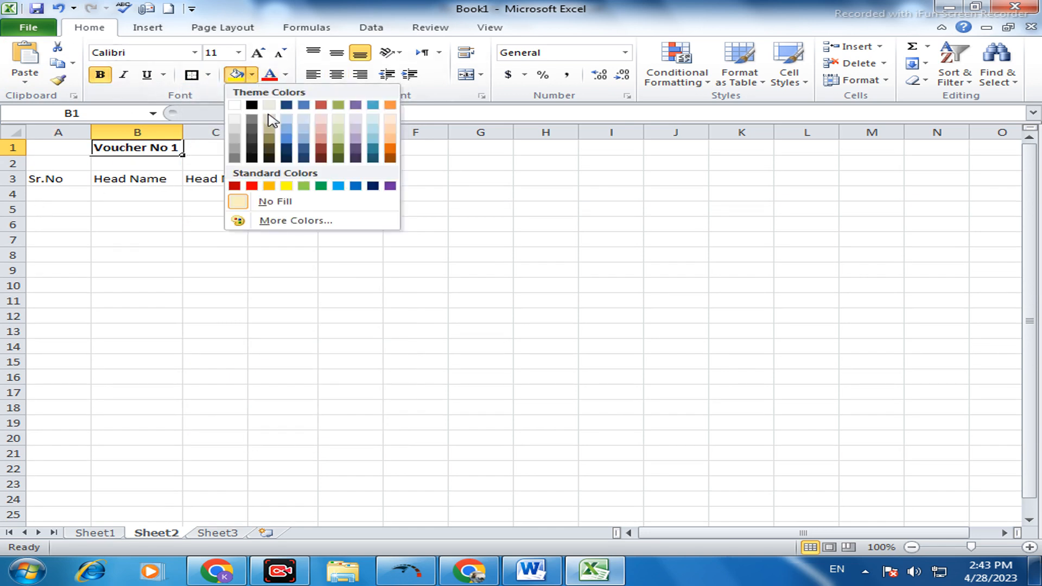
{"action": "left_click", "coordinate": [269, 117]}
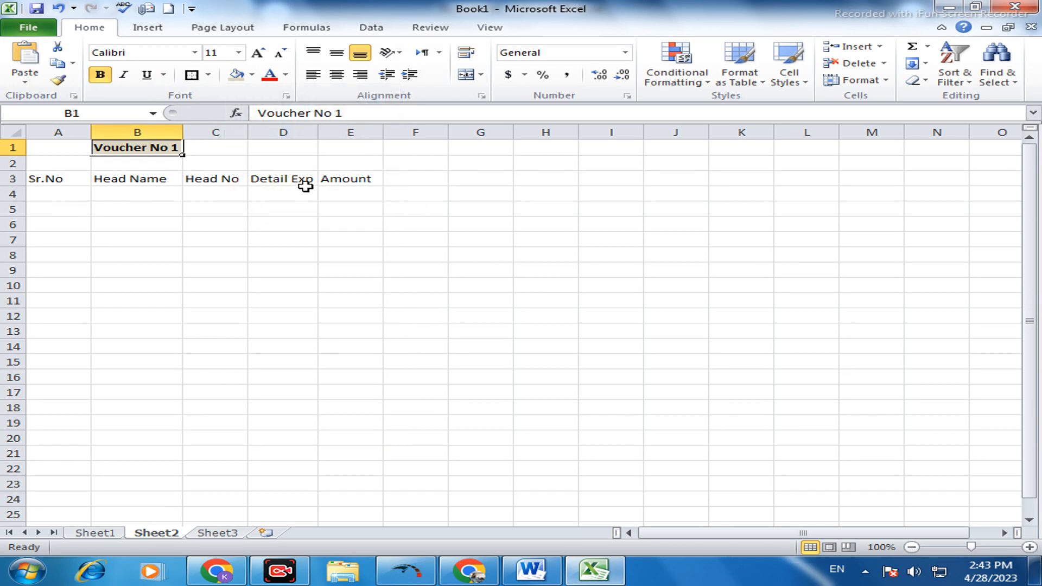
Step: Widen the Detail Exp column and apply all borders to the voucher table range A3:E9
{"action": "left_click_drag", "start_coordinate": [319, 131], "coordinate": [374, 132]}
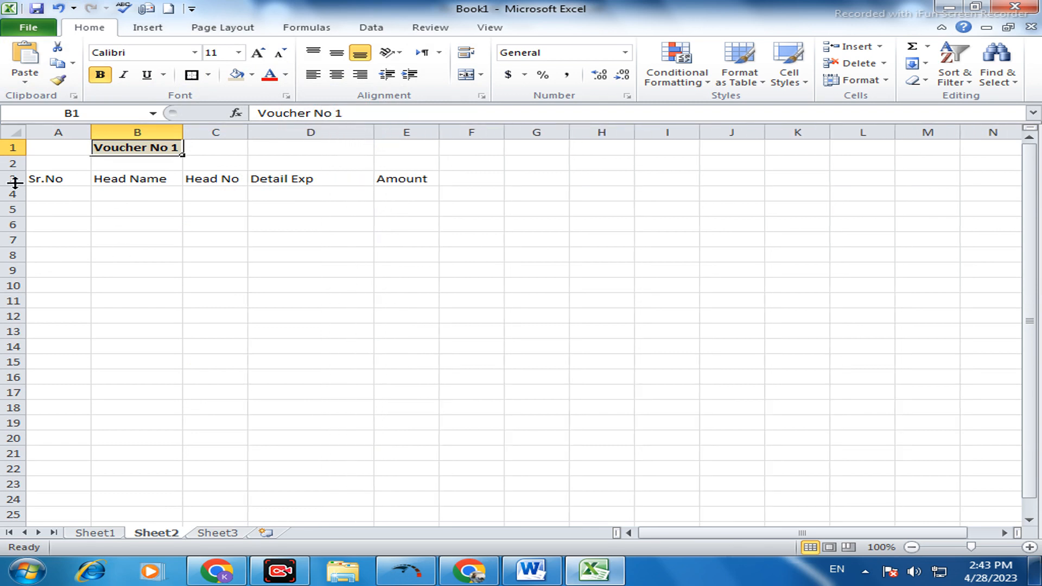
{"action": "left_click_drag", "start_coordinate": [45, 178], "coordinate": [394, 263]}
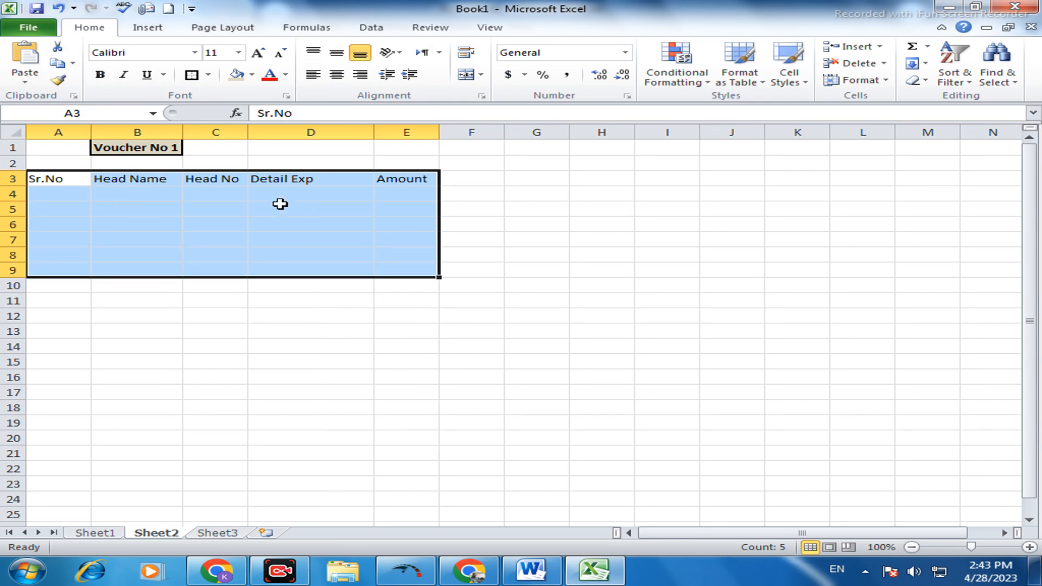
{"action": "left_click", "coordinate": [208, 74]}
{"action": "left_click", "coordinate": [226, 196]}
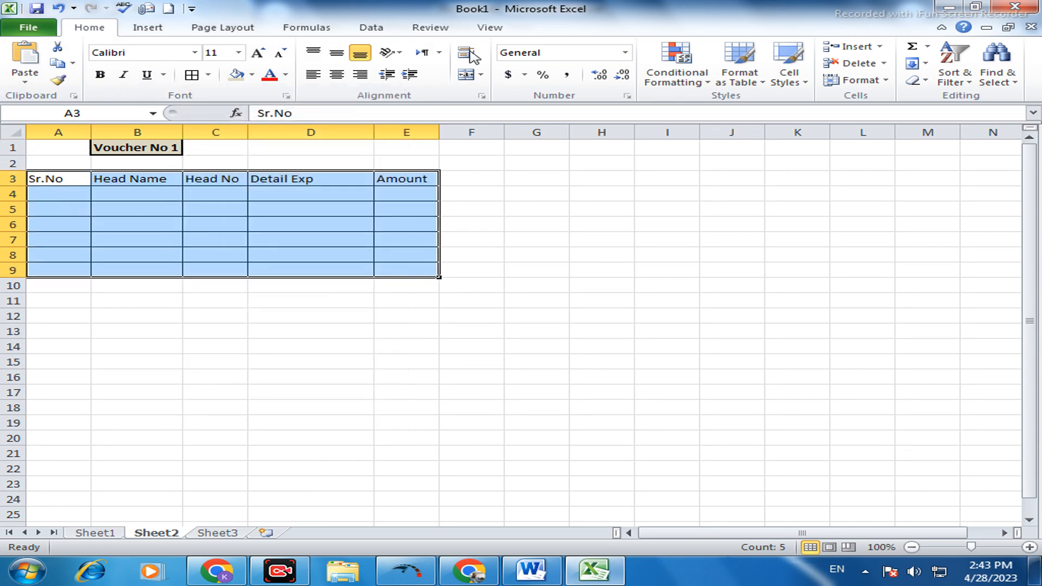
Step: Center the contents of the voucher table A3:E9 both horizontally and vertically
{"action": "left_click", "coordinate": [336, 74]}
{"action": "left_click", "coordinate": [336, 53]}
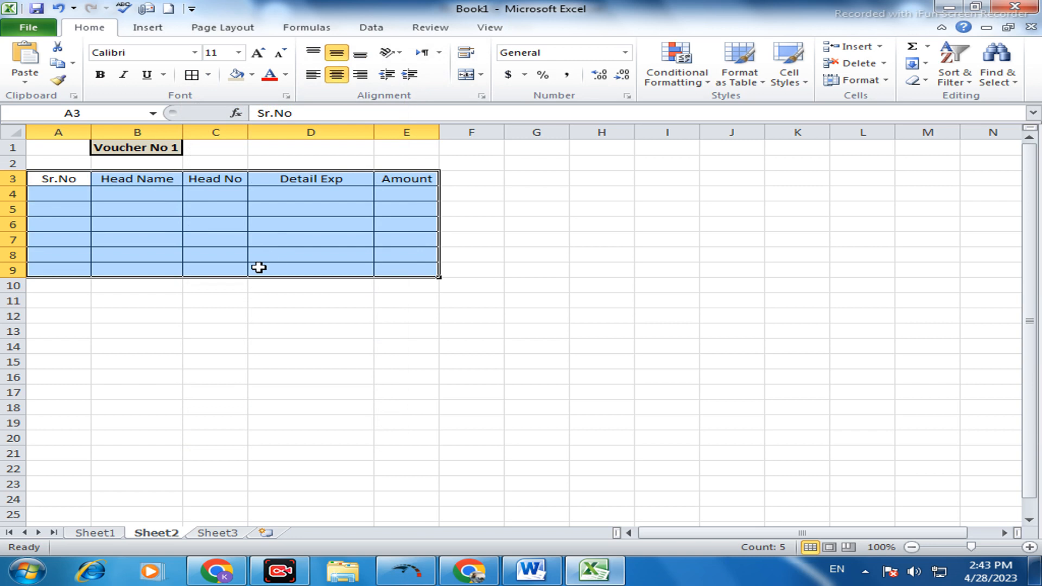
{"action": "left_click", "coordinate": [228, 287]}
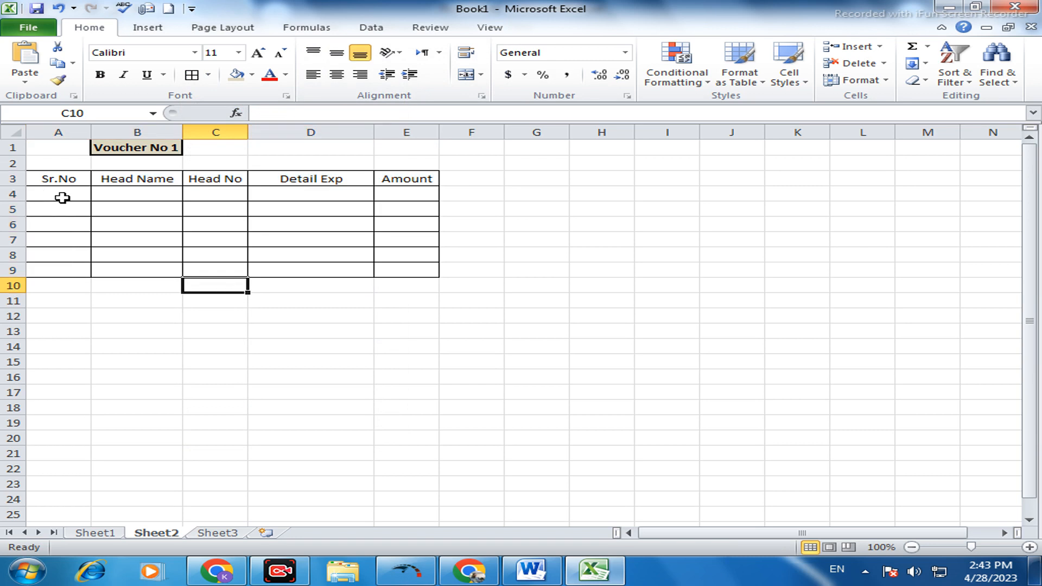
{"action": "left_click", "coordinate": [78, 164]}
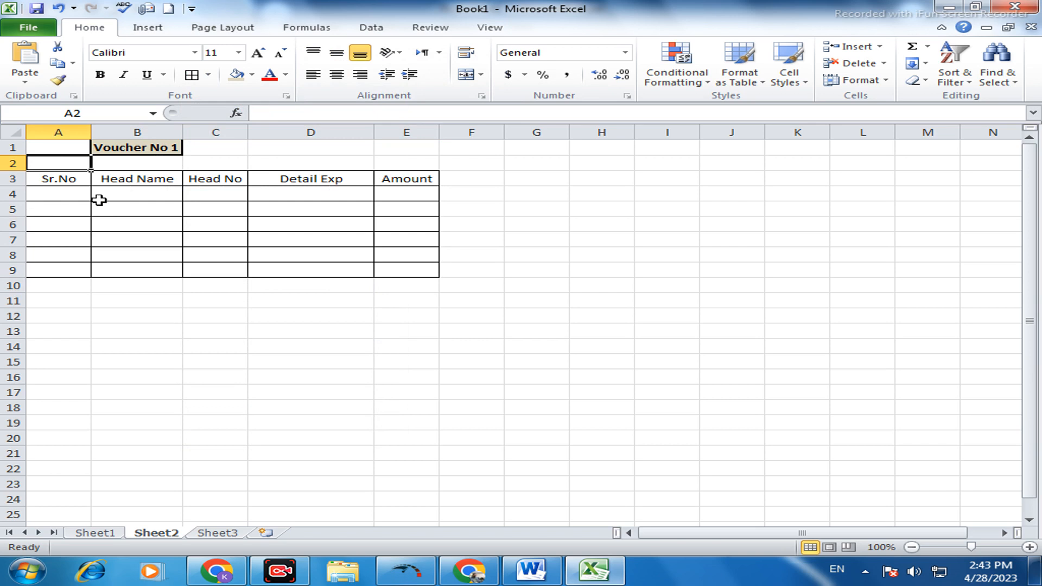
Step: Number the Sr.No column from 1 to 5 in A4:A8 by filling down the series started with 1 and 2
{"action": "left_click", "coordinate": [50, 197]}
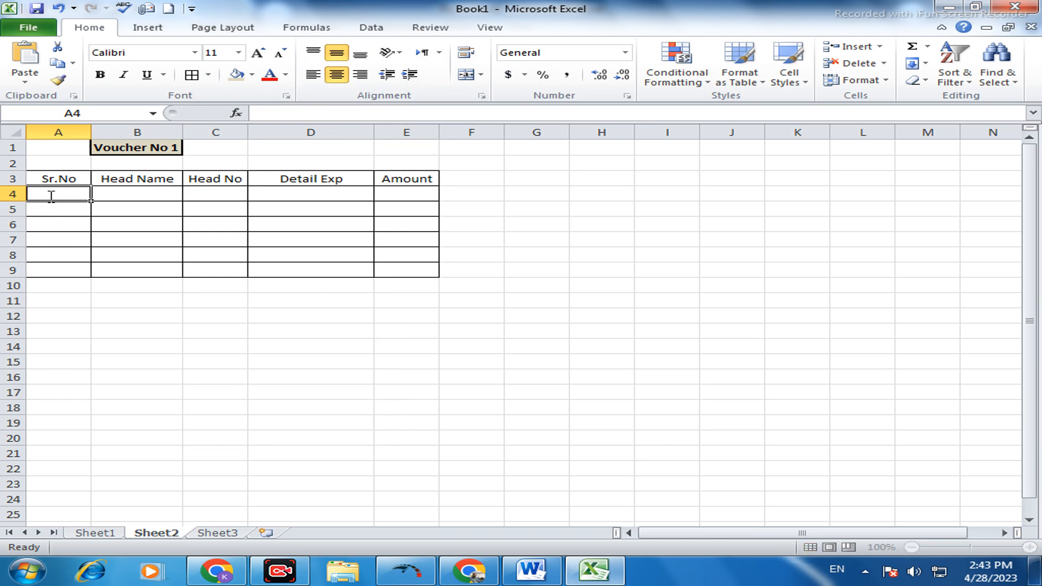
{"action": "type", "text": "1"}
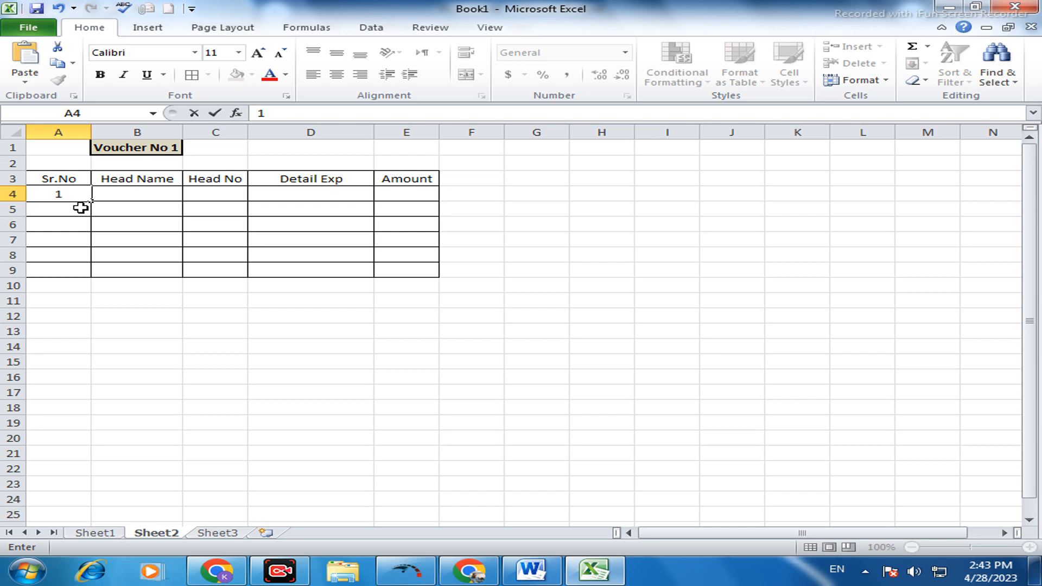
{"action": "key", "text": "Return"}
{"action": "type", "text": "2"}
{"action": "left_click", "coordinate": [67, 193]}
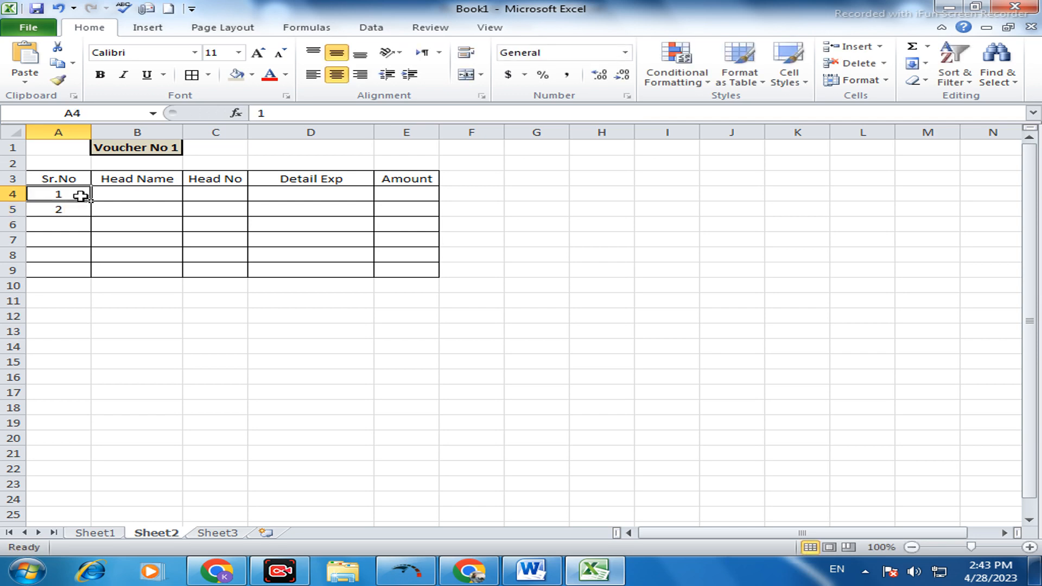
{"action": "left_click_drag", "start_coordinate": [92, 201], "coordinate": [94, 259]}
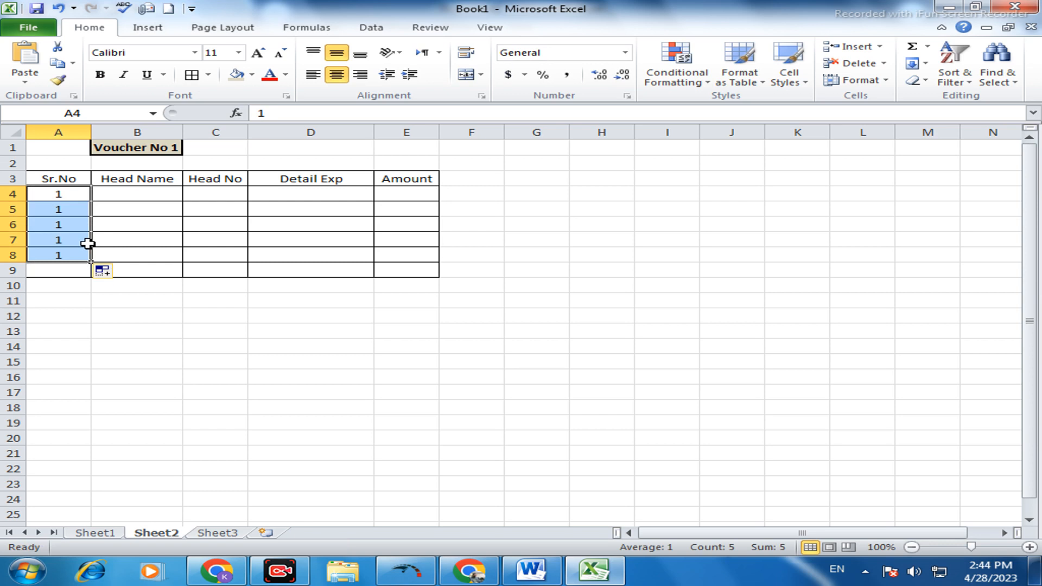
{"action": "key", "text": "ctrl+z"}
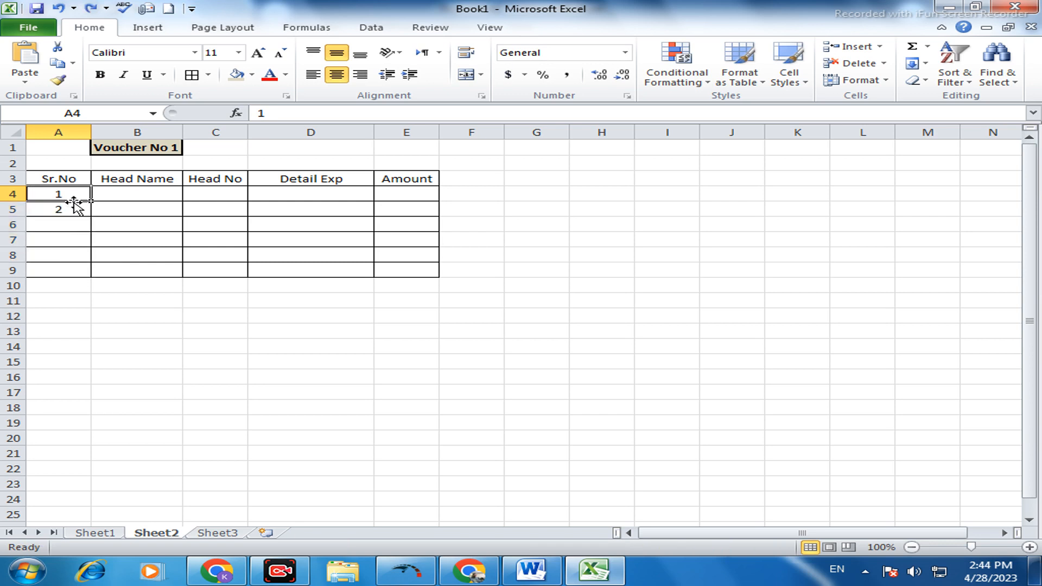
{"action": "left_click_drag", "start_coordinate": [76, 194], "coordinate": [95, 258]}
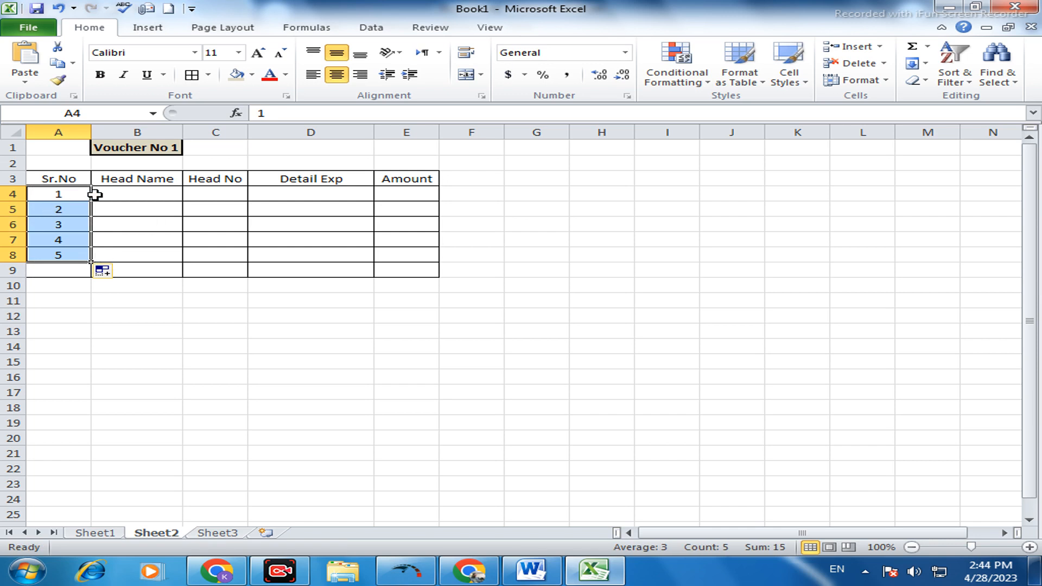
Step: Add a list data validation to B4 sourced from the Head Name column B on Sheet1 and fill it down to B9
{"action": "left_click", "coordinate": [144, 189]}
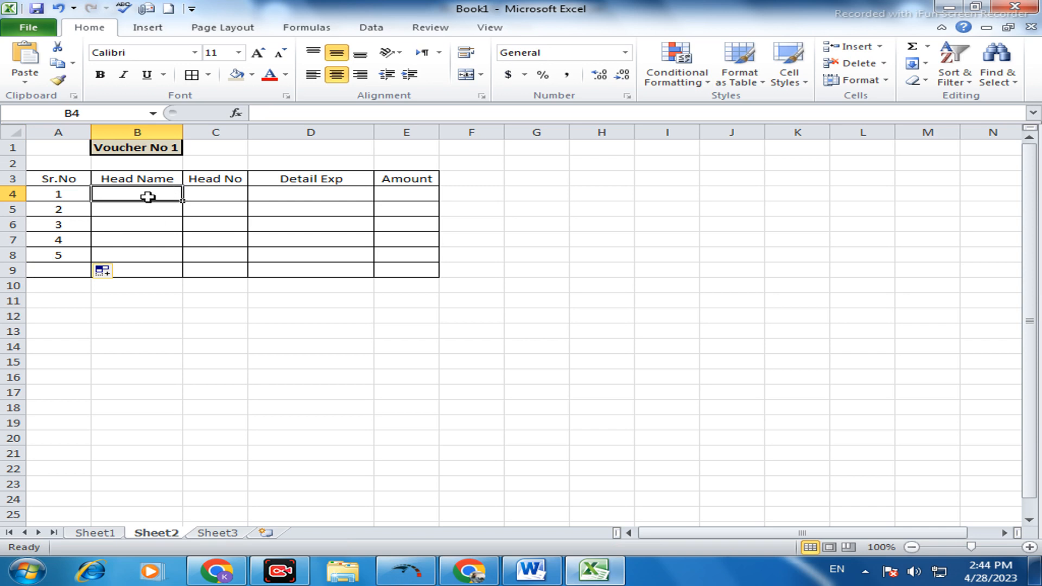
{"action": "left_click", "coordinate": [92, 534]}
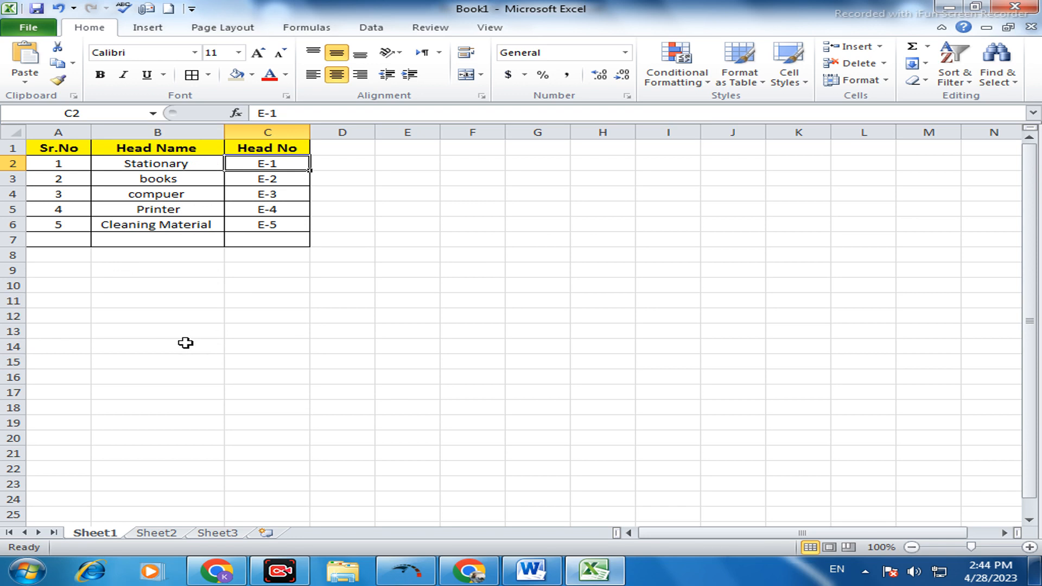
{"action": "left_click", "coordinate": [157, 534]}
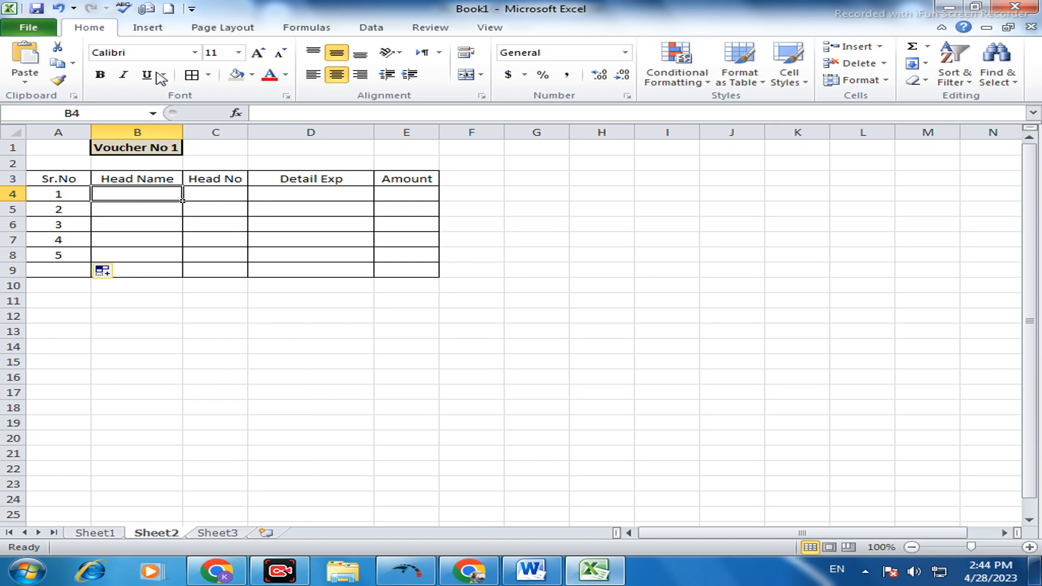
{"action": "left_click", "coordinate": [371, 28]}
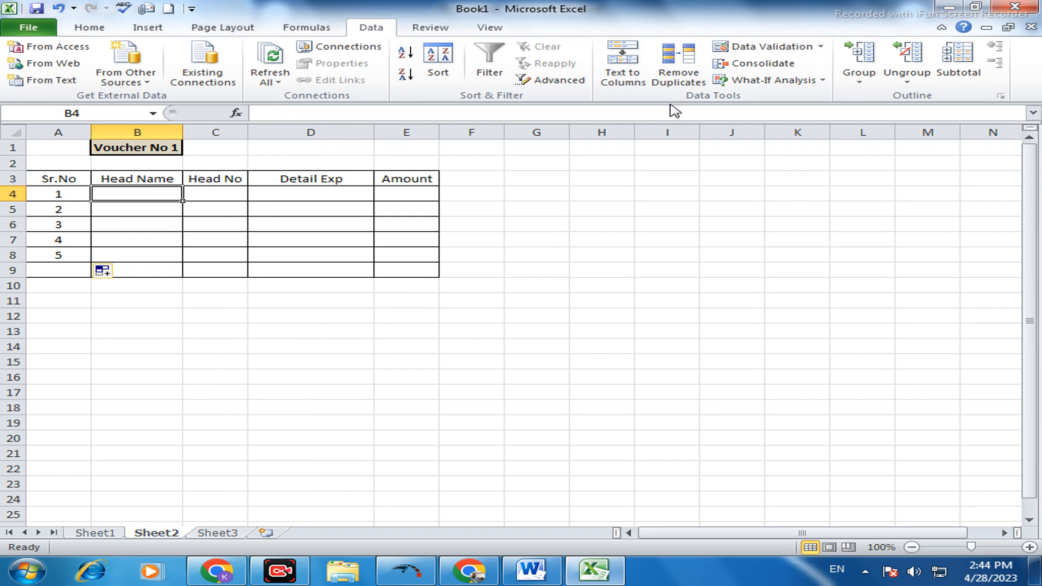
{"action": "left_click", "coordinate": [766, 46]}
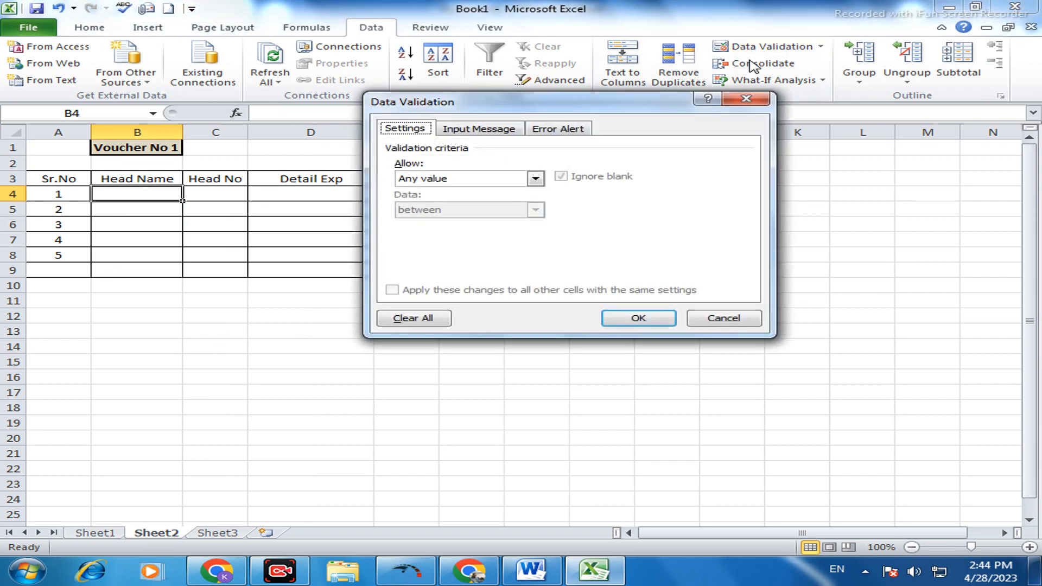
{"action": "left_click", "coordinate": [536, 179]}
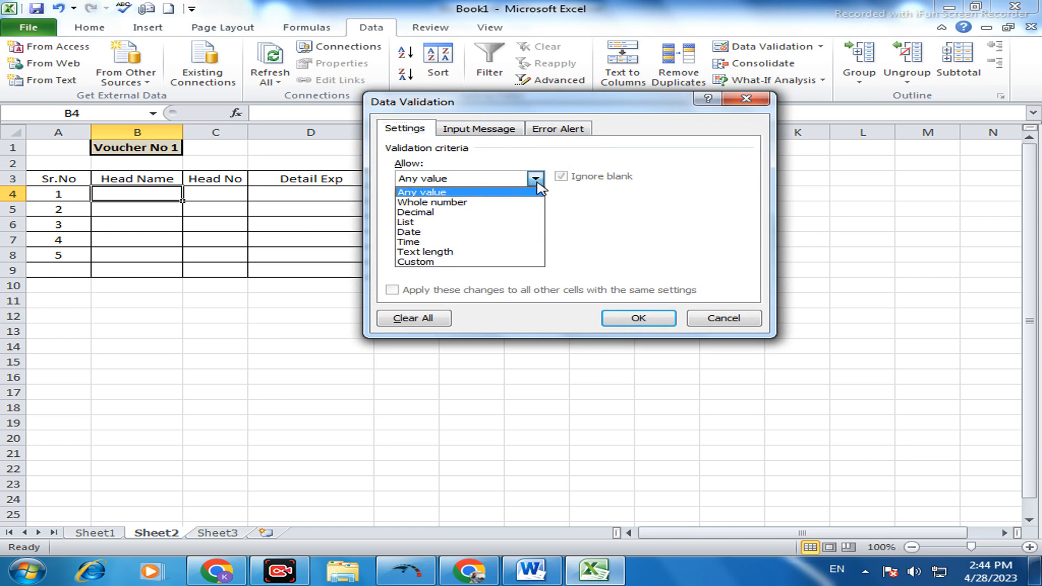
{"action": "left_click", "coordinate": [438, 226]}
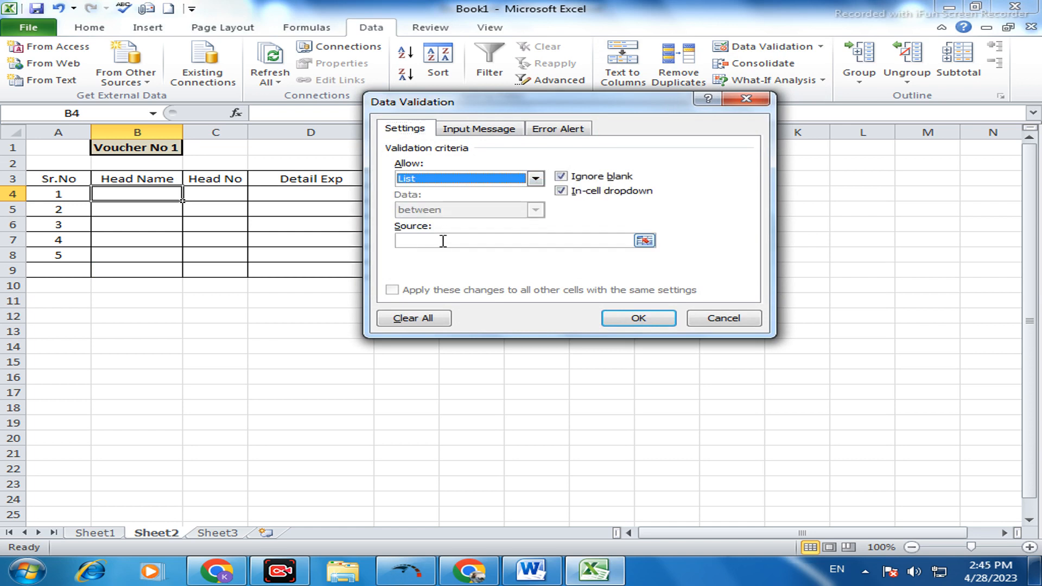
{"action": "left_click", "coordinate": [443, 241]}
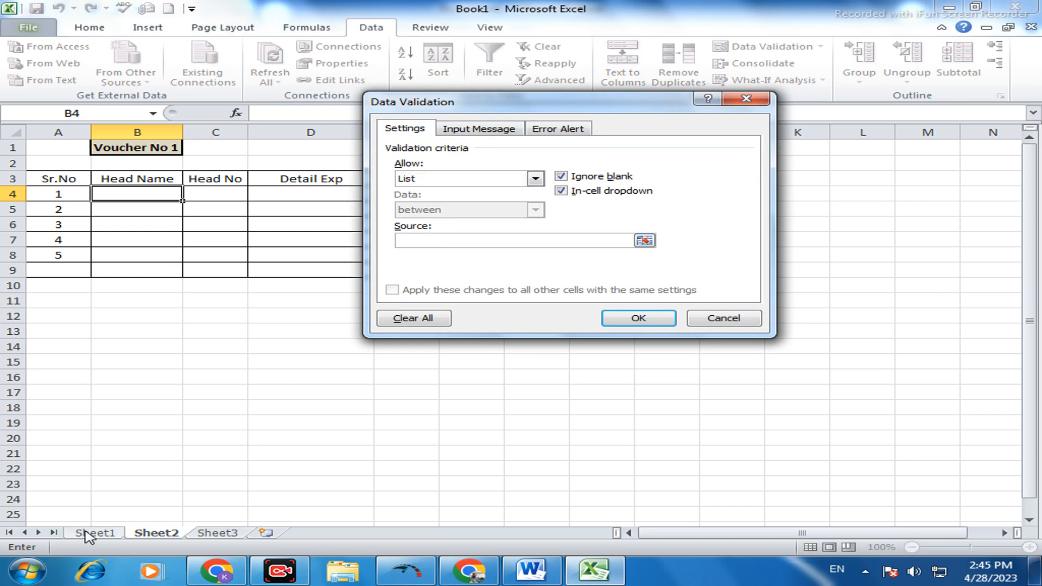
{"action": "left_click", "coordinate": [87, 534]}
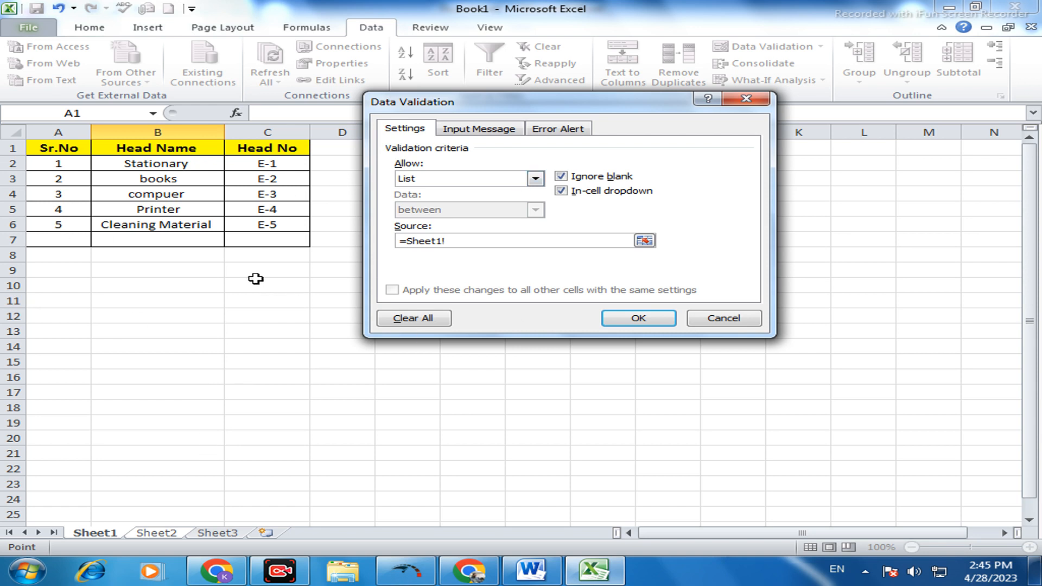
{"action": "left_click", "coordinate": [166, 126]}
{"action": "left_click", "coordinate": [640, 319]}
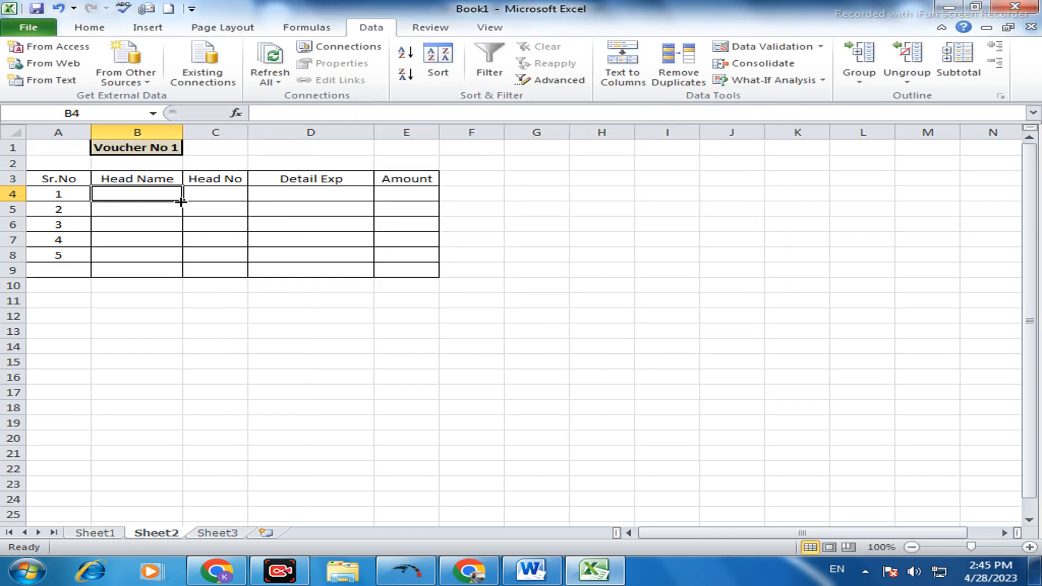
{"action": "left_click_drag", "start_coordinate": [184, 201], "coordinate": [183, 275]}
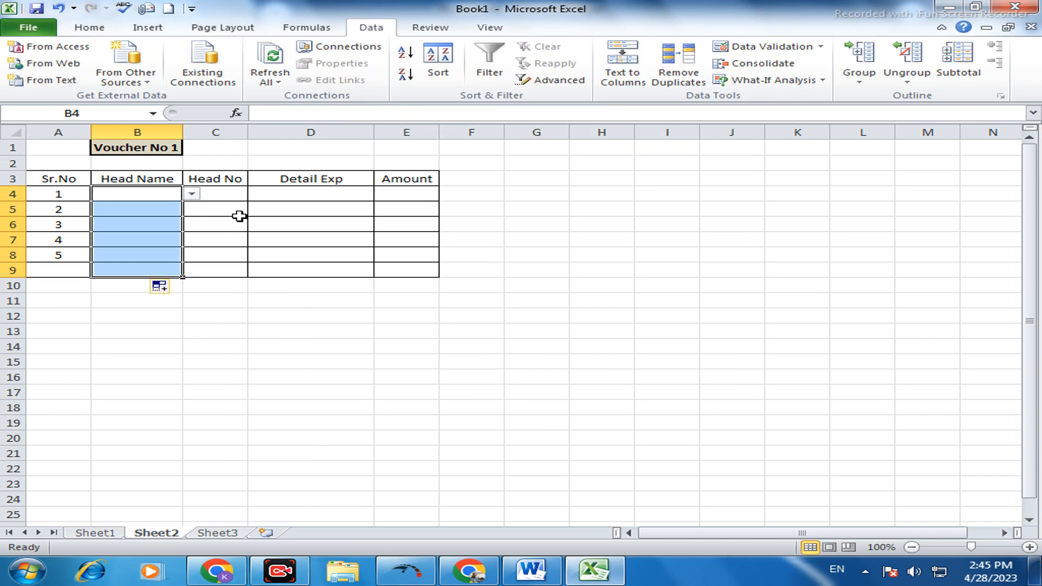
Step: Choose Stationary from the Head Name dropdown in cell B4 of the voucher table
{"action": "left_click", "coordinate": [114, 196]}
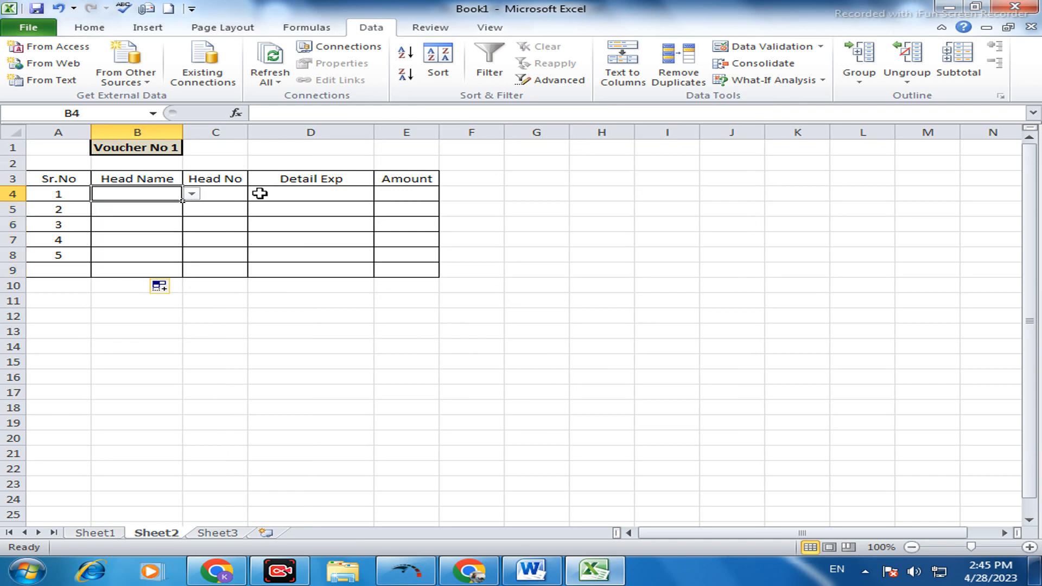
{"action": "left_click", "coordinate": [193, 194]}
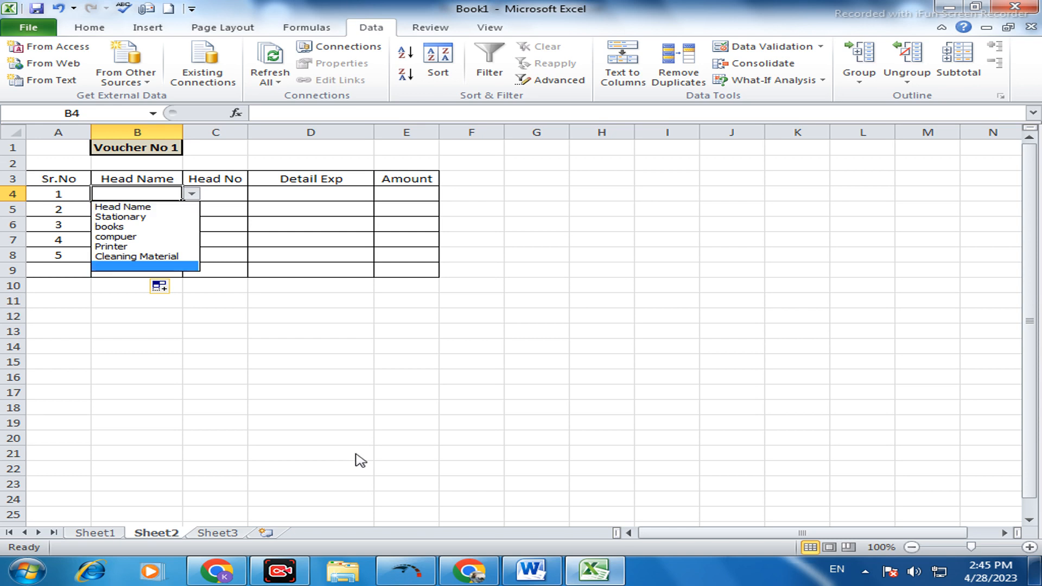
{"action": "left_click", "coordinate": [90, 532]}
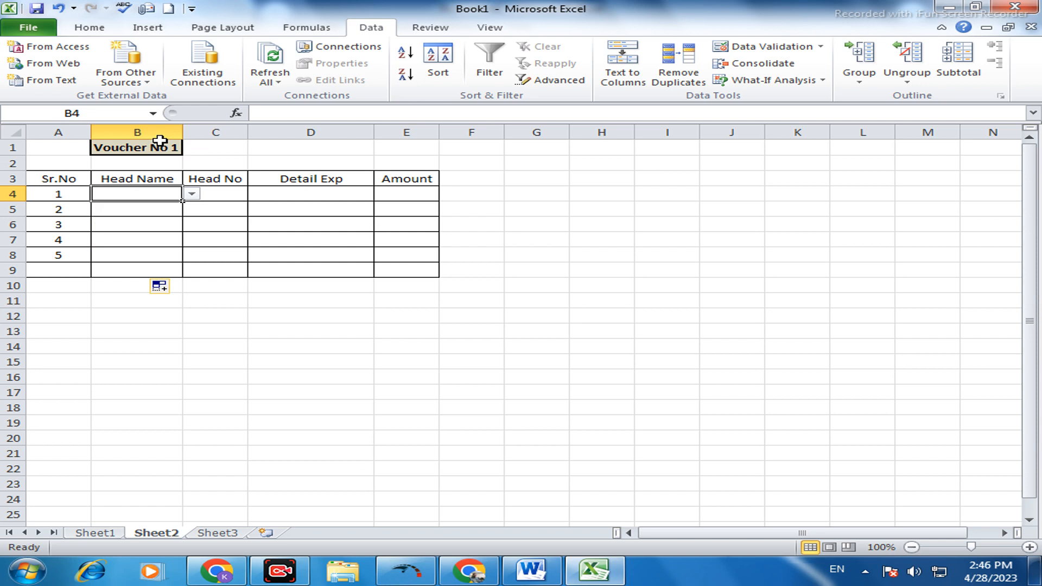
{"action": "left_click", "coordinate": [197, 197]}
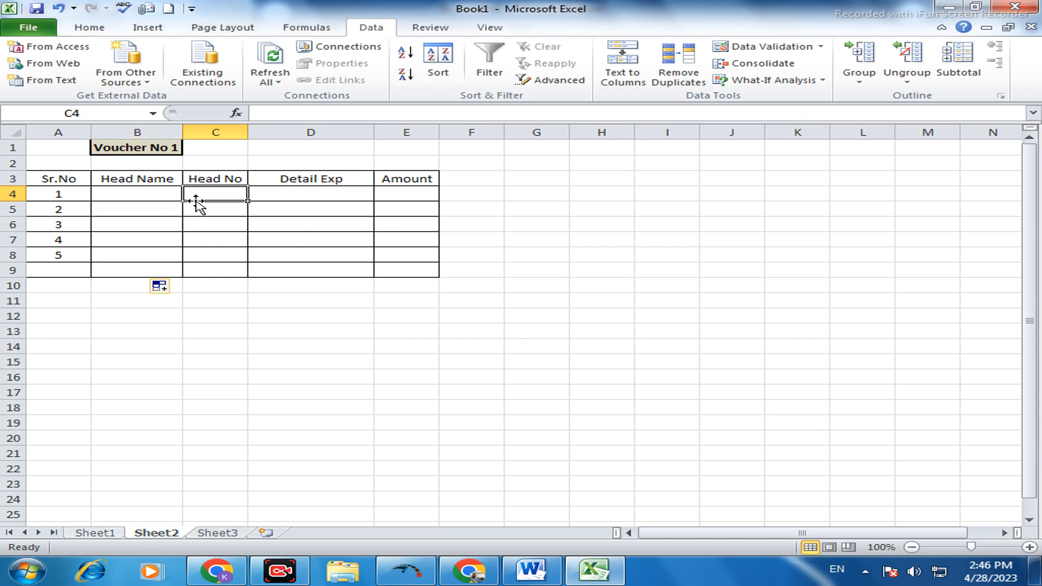
{"action": "left_click", "coordinate": [178, 198]}
{"action": "left_click", "coordinate": [192, 195]}
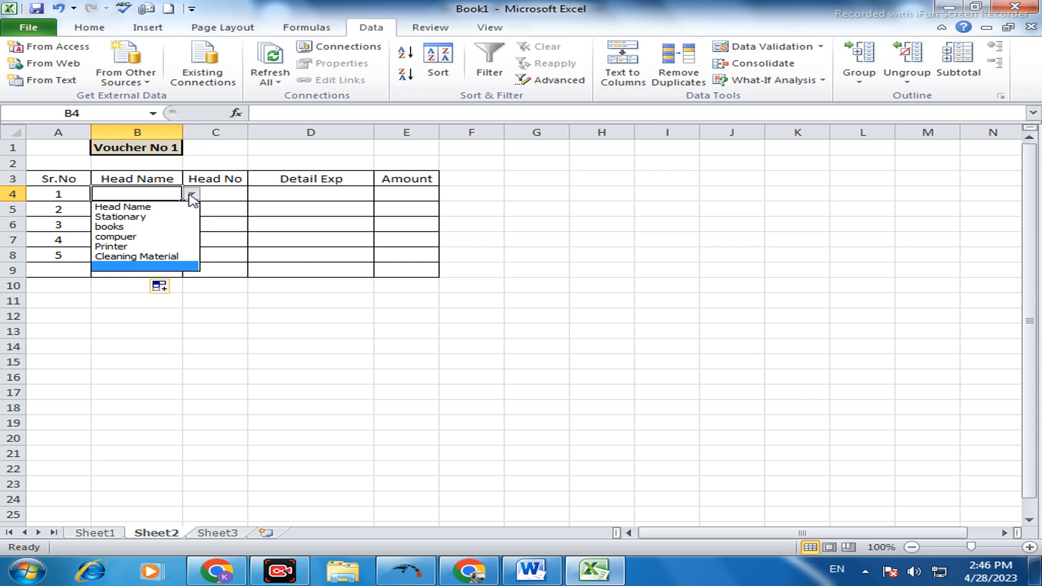
{"action": "left_click", "coordinate": [136, 215]}
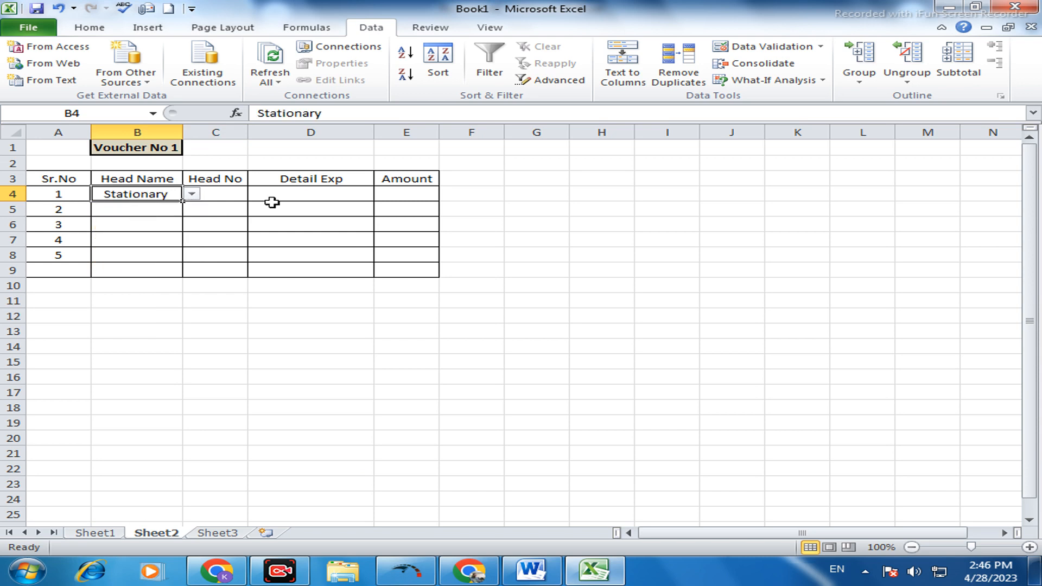
Step: Add a list data validation to the Head No cell C4 with the source =Sheet1!$C:$C
{"action": "left_click", "coordinate": [227, 195]}
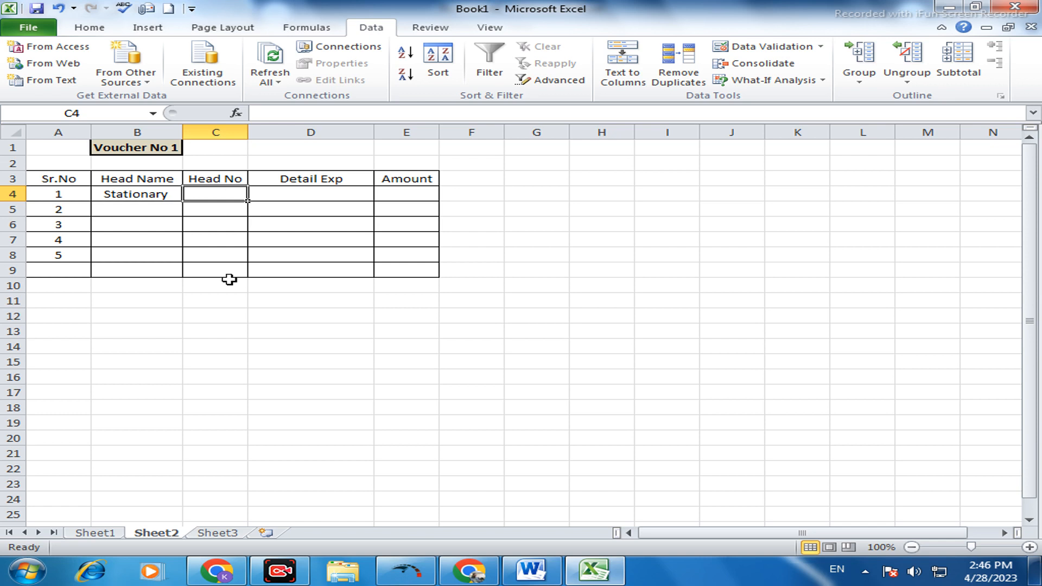
{"action": "double_click", "coordinate": [84, 536]}
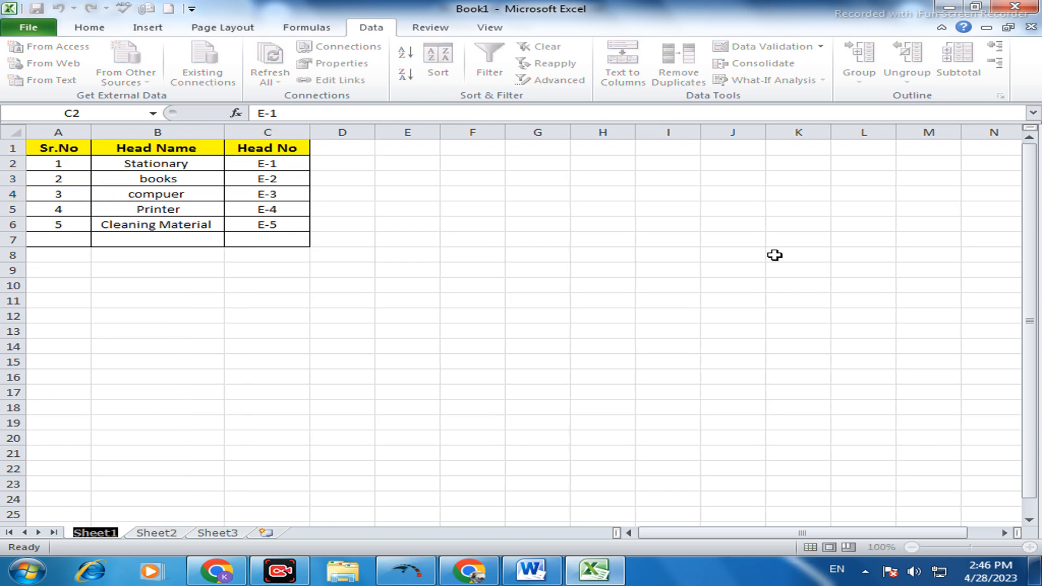
{"action": "left_click", "coordinate": [154, 535]}
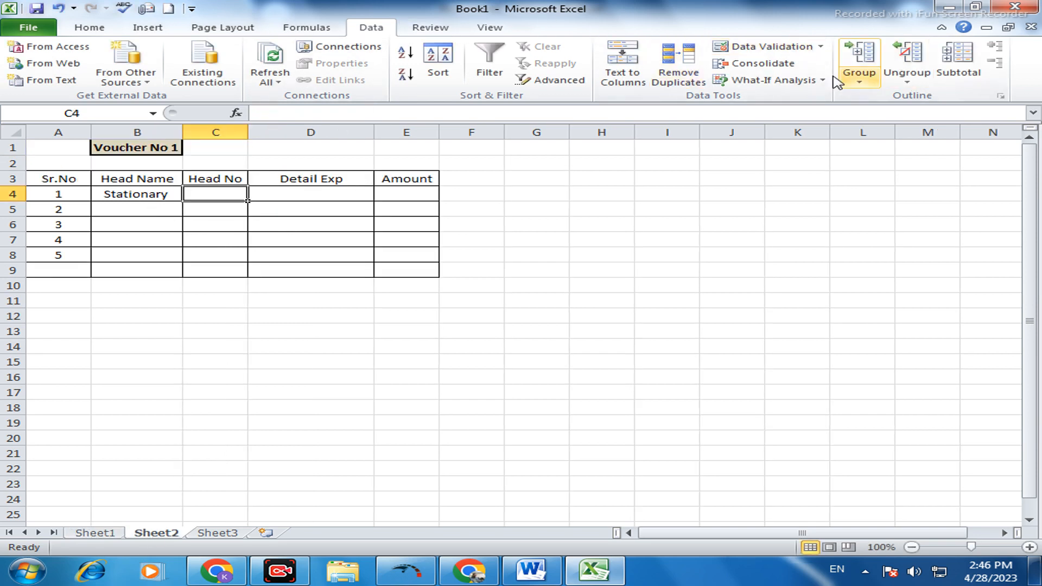
{"action": "left_click", "coordinate": [822, 48]}
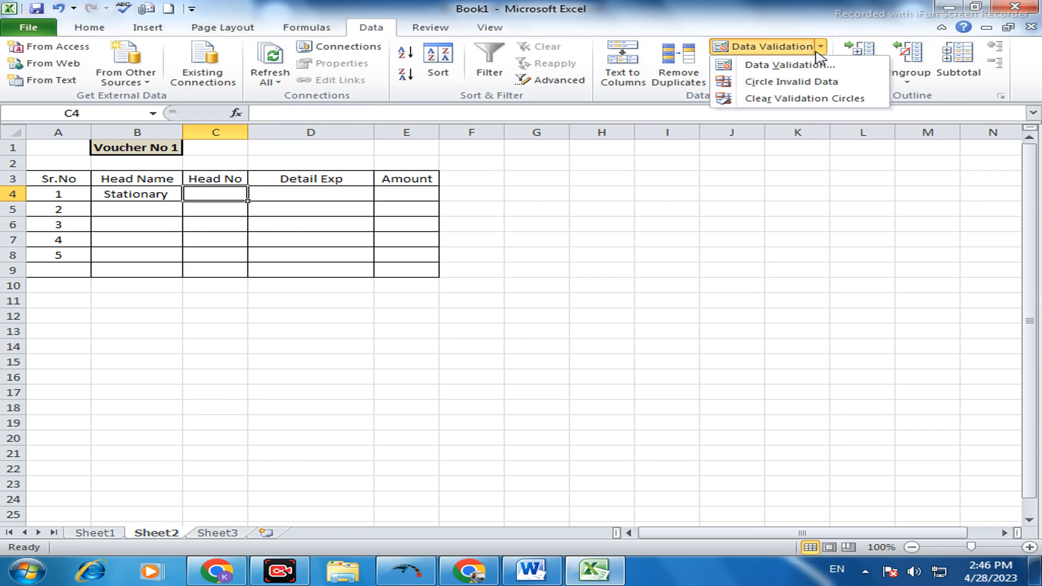
{"action": "left_click", "coordinate": [821, 47]}
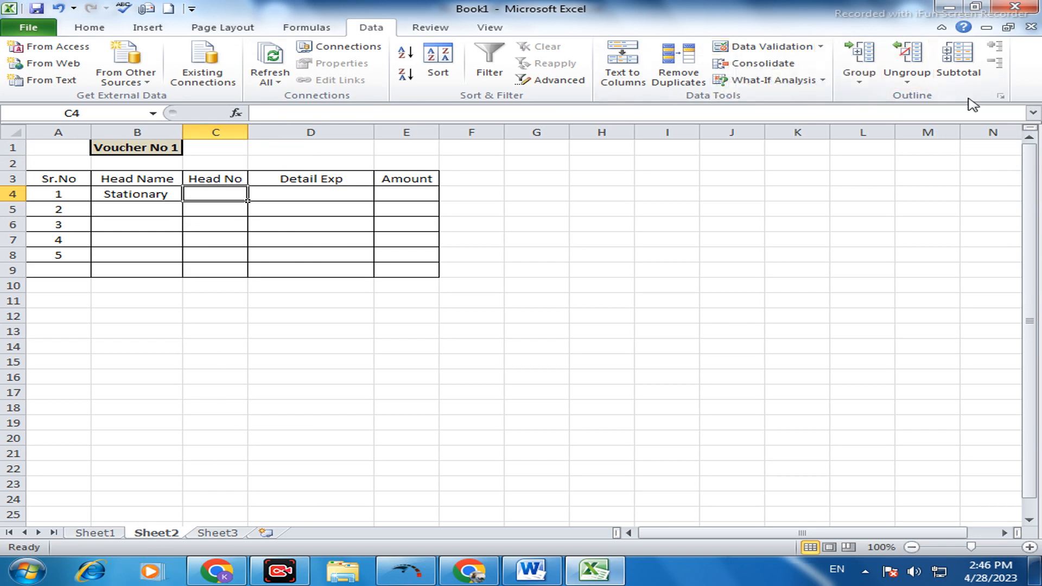
{"action": "left_click", "coordinate": [822, 47]}
{"action": "left_click", "coordinate": [785, 64]}
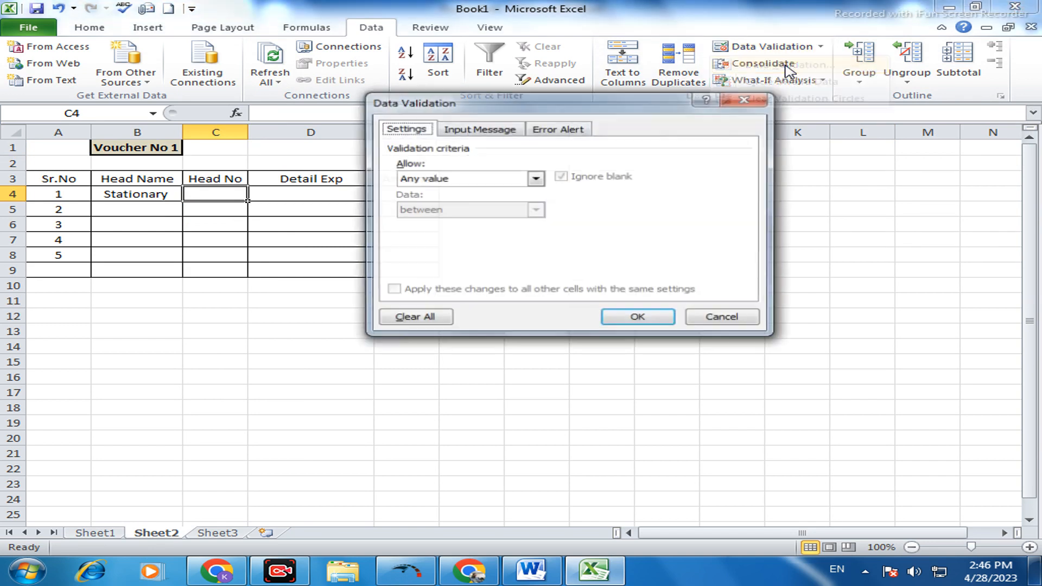
{"action": "left_click", "coordinate": [536, 178]}
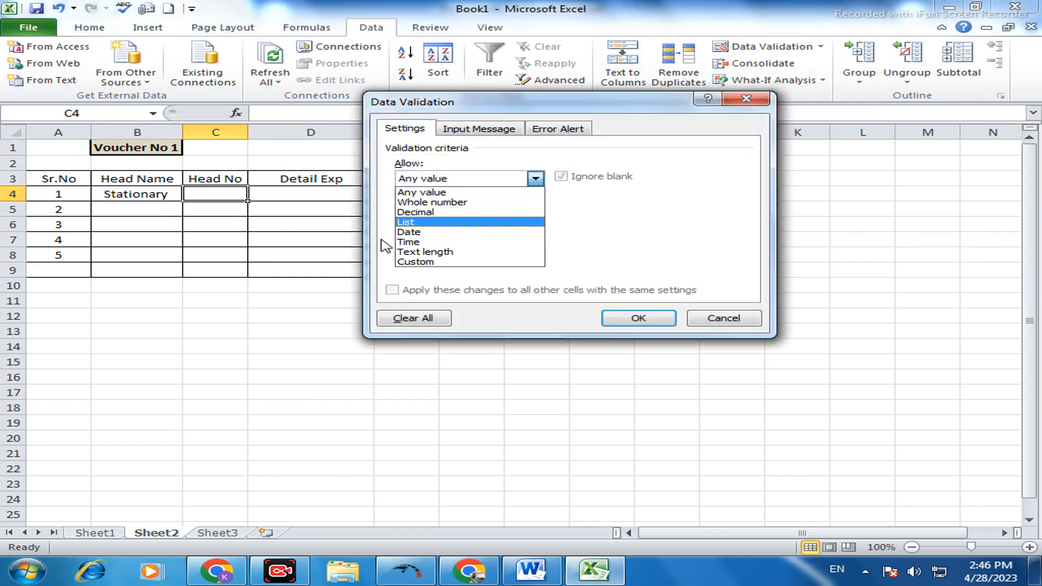
{"action": "left_click", "coordinate": [418, 222]}
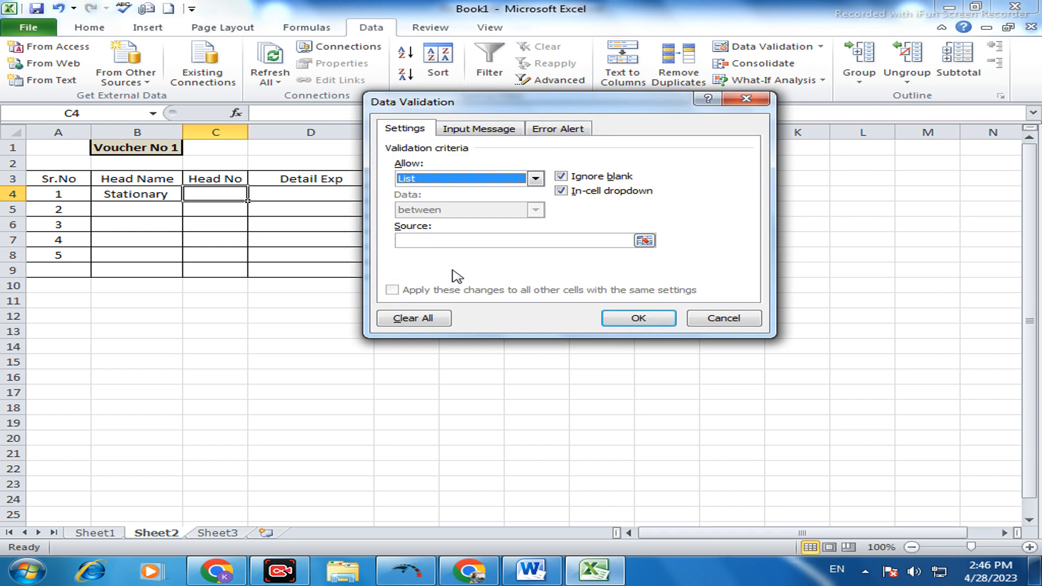
{"action": "left_click", "coordinate": [467, 244]}
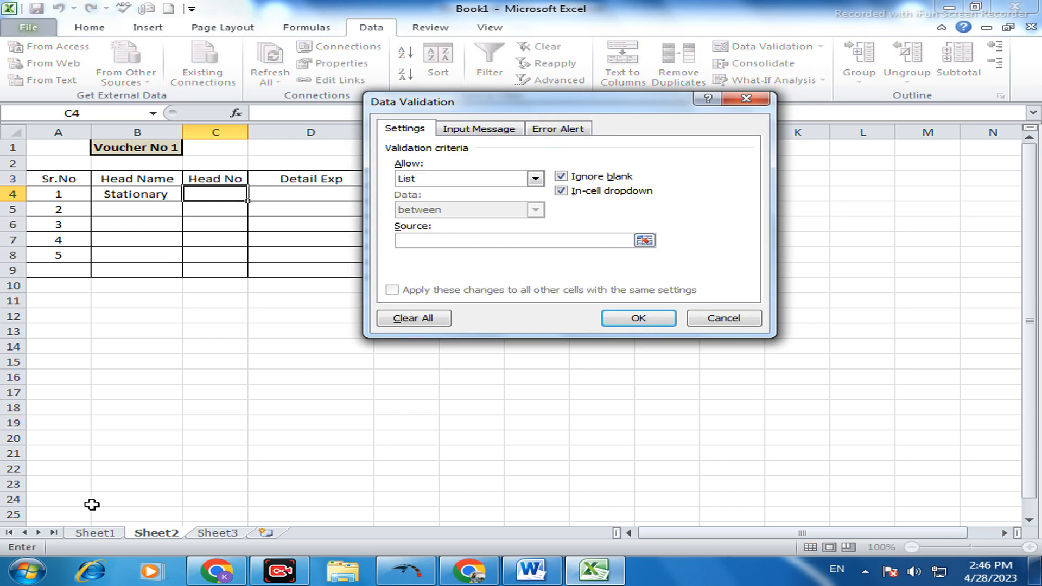
{"action": "left_click", "coordinate": [95, 534]}
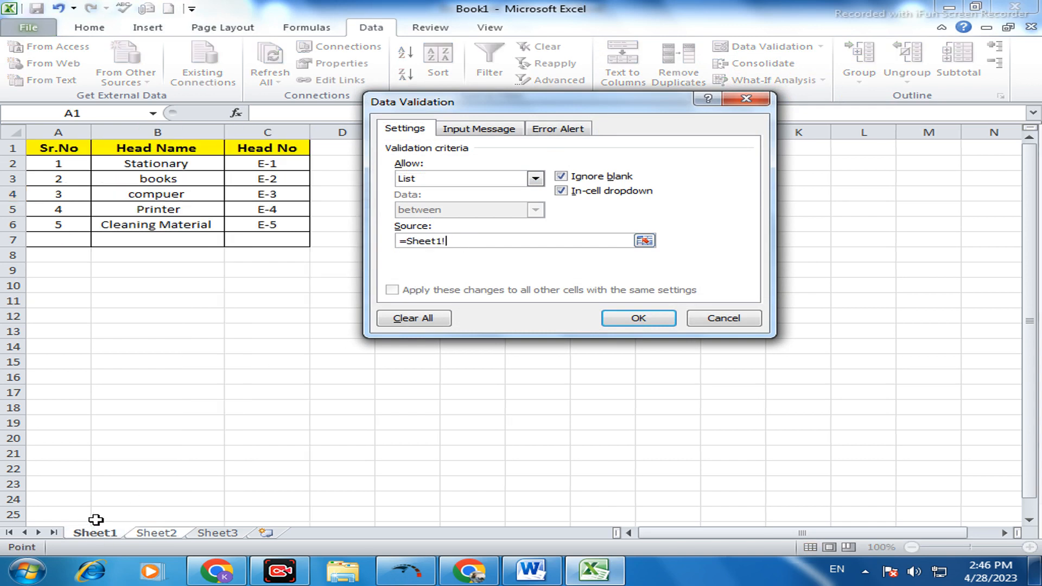
{"action": "left_click", "coordinate": [295, 127]}
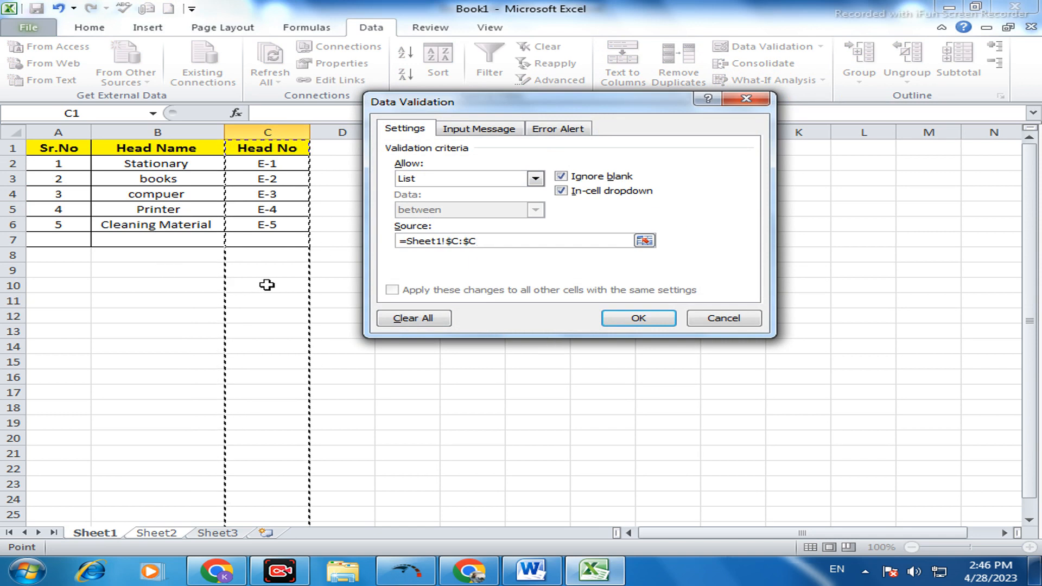
{"action": "left_click", "coordinate": [646, 320]}
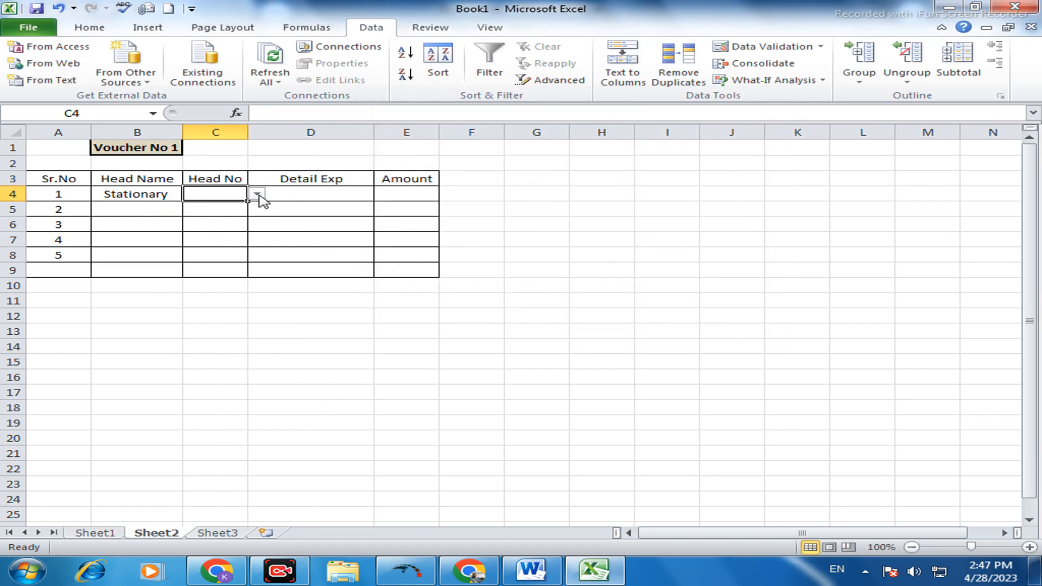
Step: Choose E-1 from the Head No dropdown in cell C4 for the Stationary row
{"action": "left_click", "coordinate": [144, 194]}
{"action": "left_click", "coordinate": [231, 196]}
{"action": "left_click", "coordinate": [257, 194]}
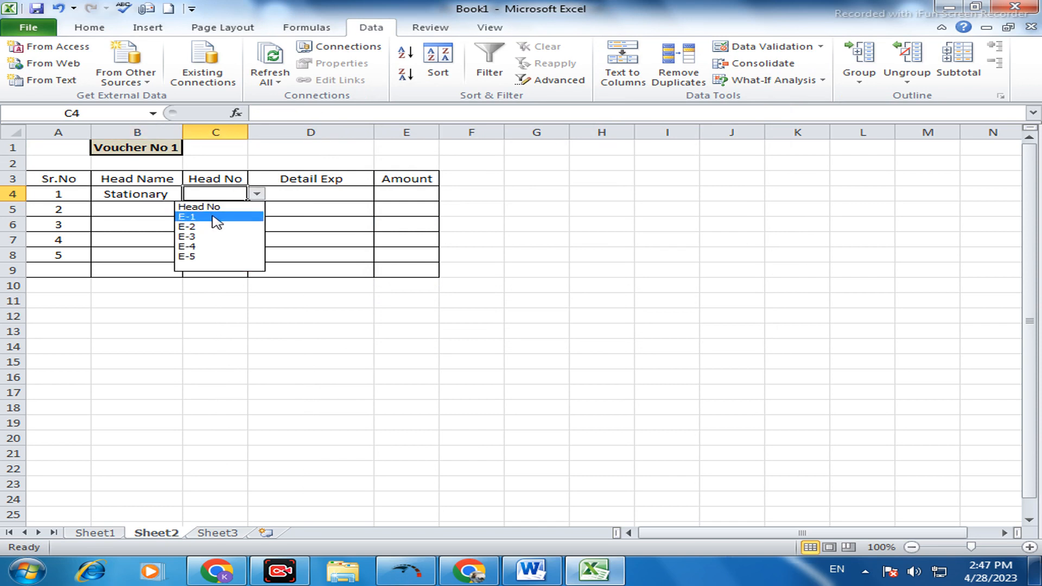
{"action": "left_click", "coordinate": [216, 218]}
Step: Enter Pen as the Detail Exp in cell D4 of the Stationary row
{"action": "left_click", "coordinate": [320, 194]}
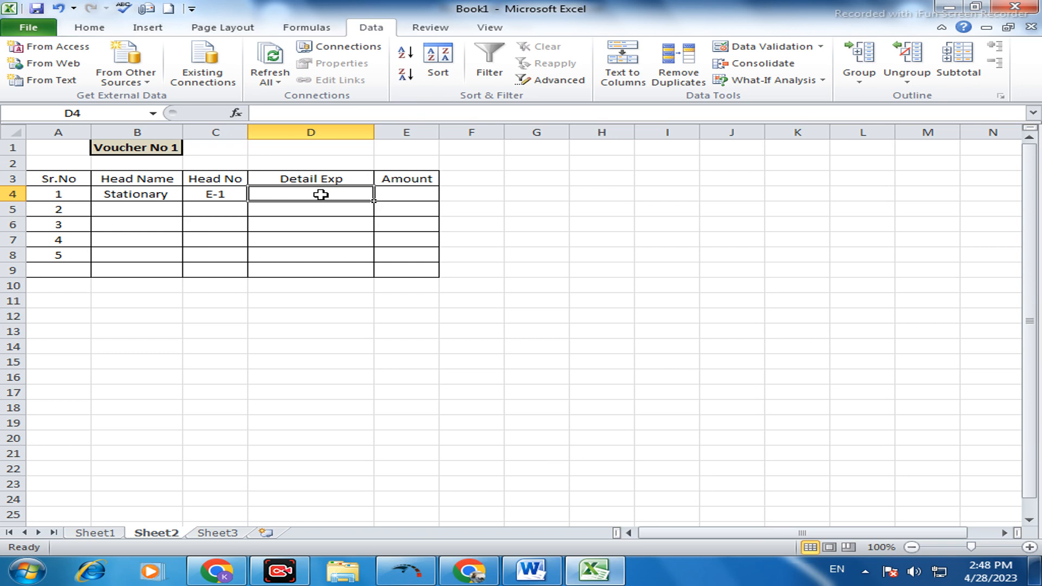
{"action": "type", "text": "Pe"}
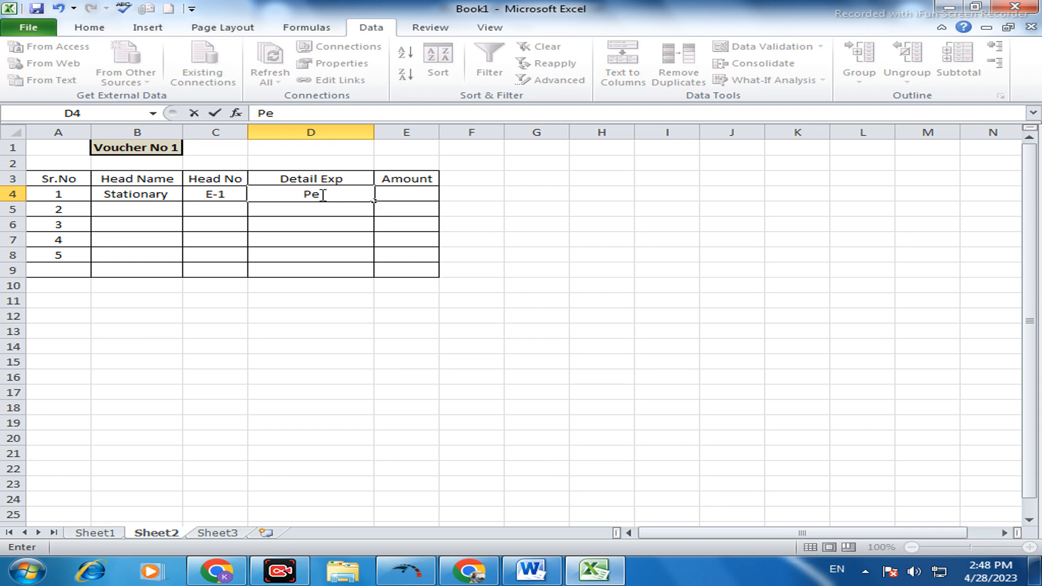
{"action": "type", "text": "n"}
{"action": "left_click", "coordinate": [396, 195]}
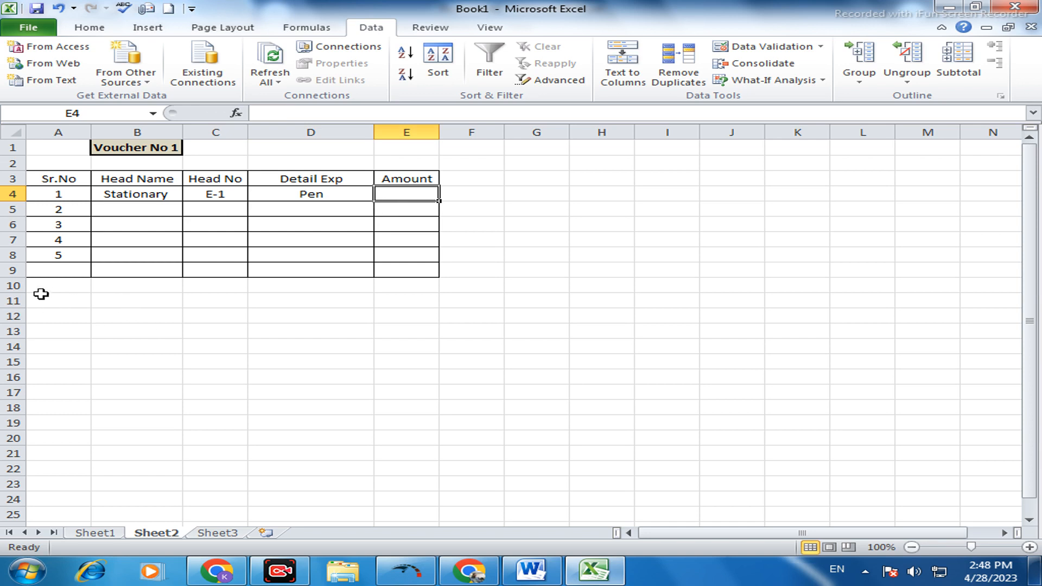
Step: Merge and center cells A10:B11 below the voucher table and enter Total Exp as the label
{"action": "left_click_drag", "start_coordinate": [44, 290], "coordinate": [172, 297]}
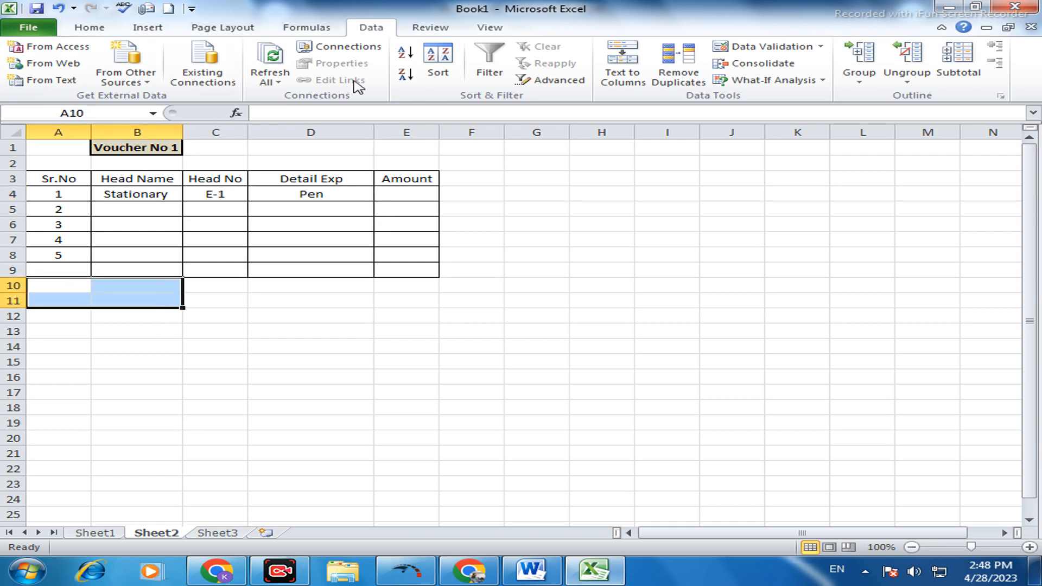
{"action": "left_click", "coordinate": [89, 27]}
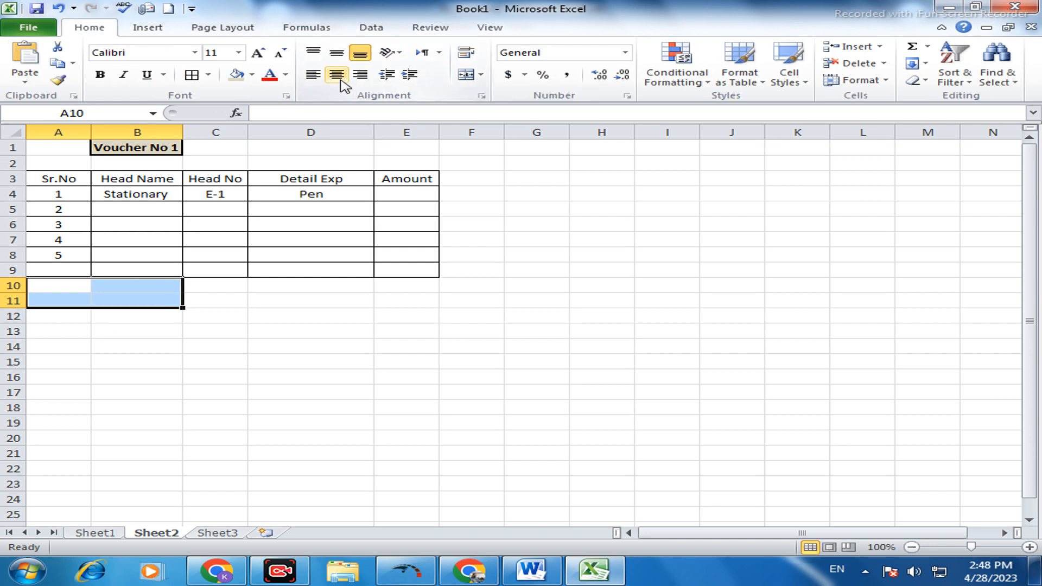
{"action": "left_click", "coordinate": [465, 76]}
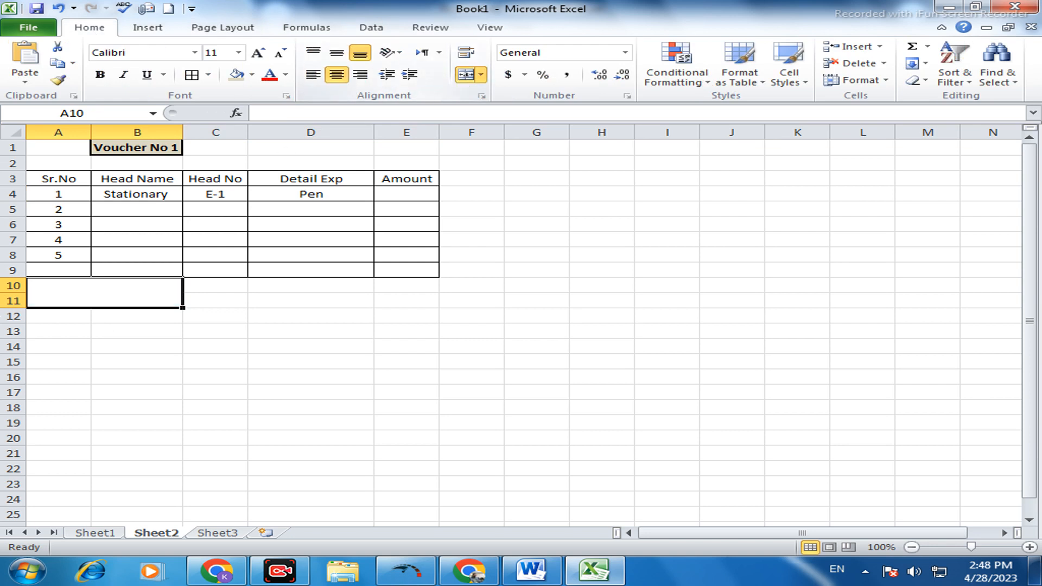
{"action": "double_click", "coordinate": [140, 294]}
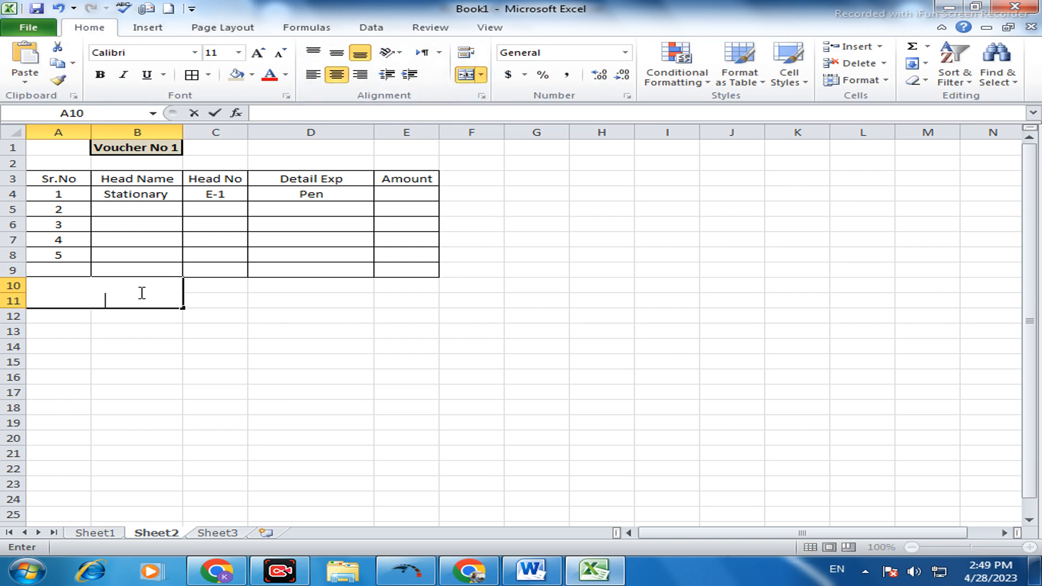
{"action": "type", "text": "T"}
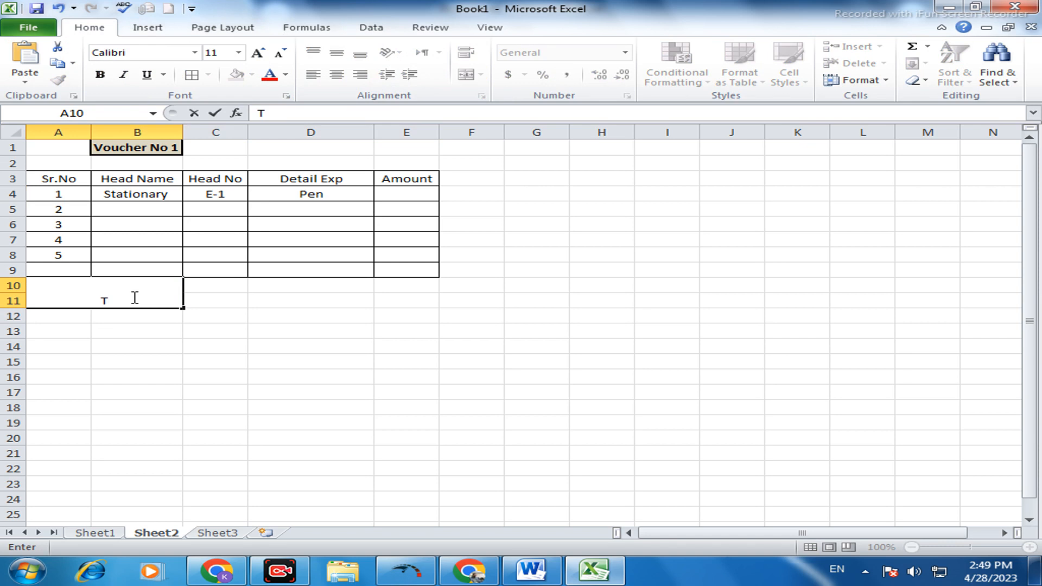
{"action": "type", "text": "otal Exp"}
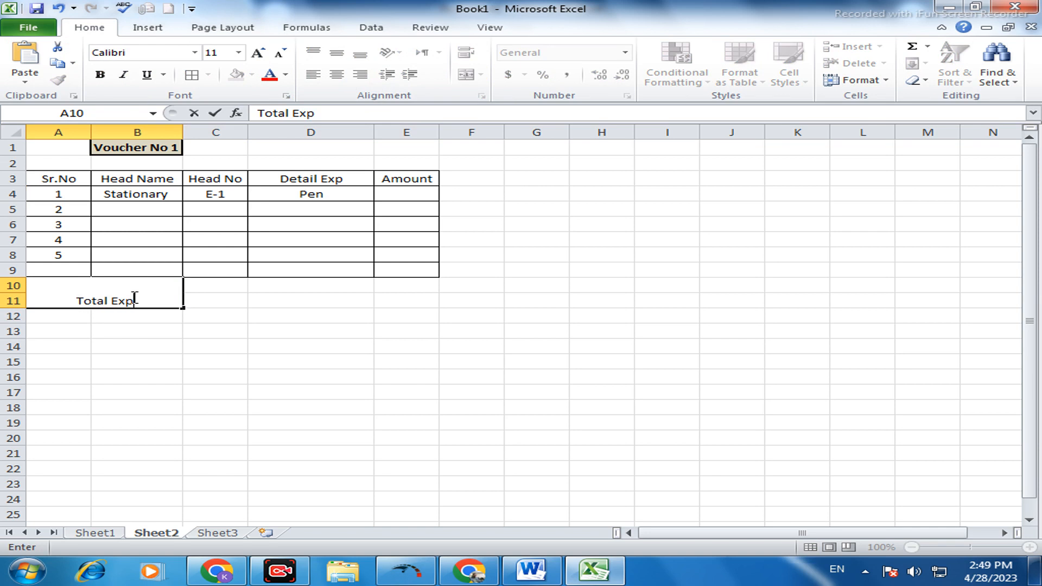
{"action": "left_click", "coordinate": [74, 301]}
{"action": "left_click", "coordinate": [242, 306]}
Step: Align the Total Exp label vertically to the middle, make it bold and give it a thick box border
{"action": "left_click", "coordinate": [168, 294]}
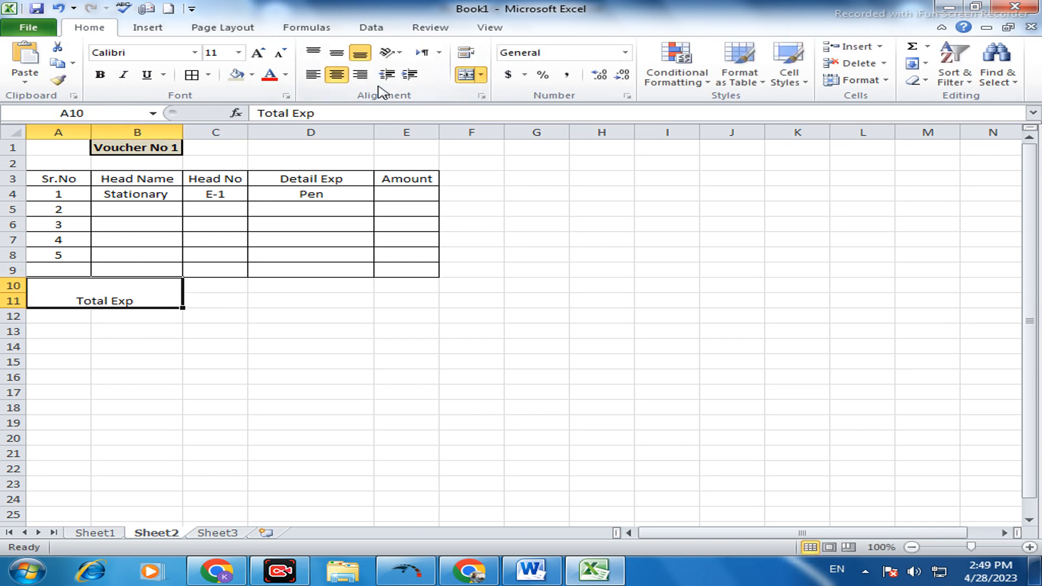
{"action": "left_click", "coordinate": [337, 53]}
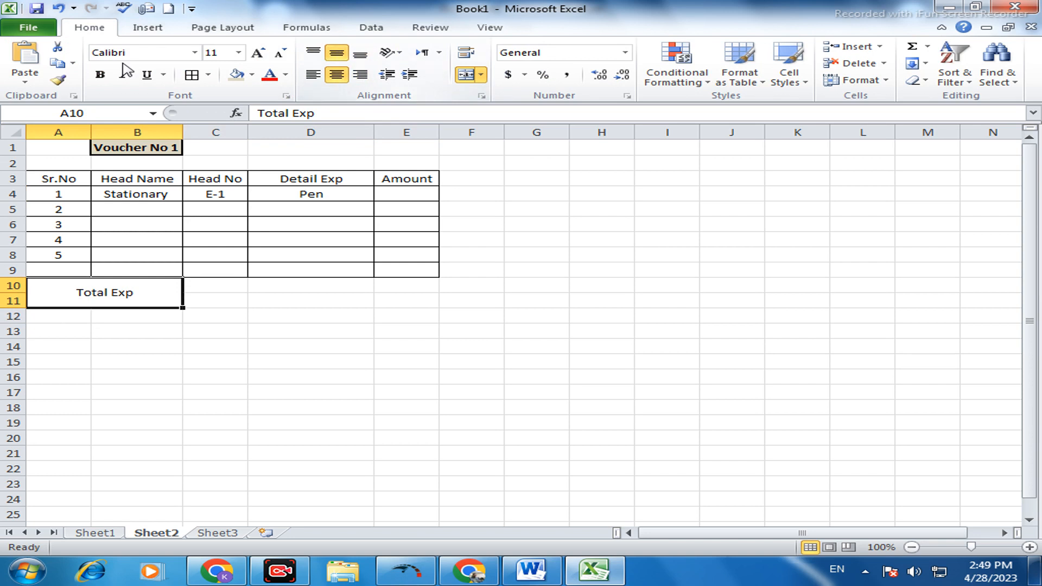
{"action": "left_click", "coordinate": [100, 76]}
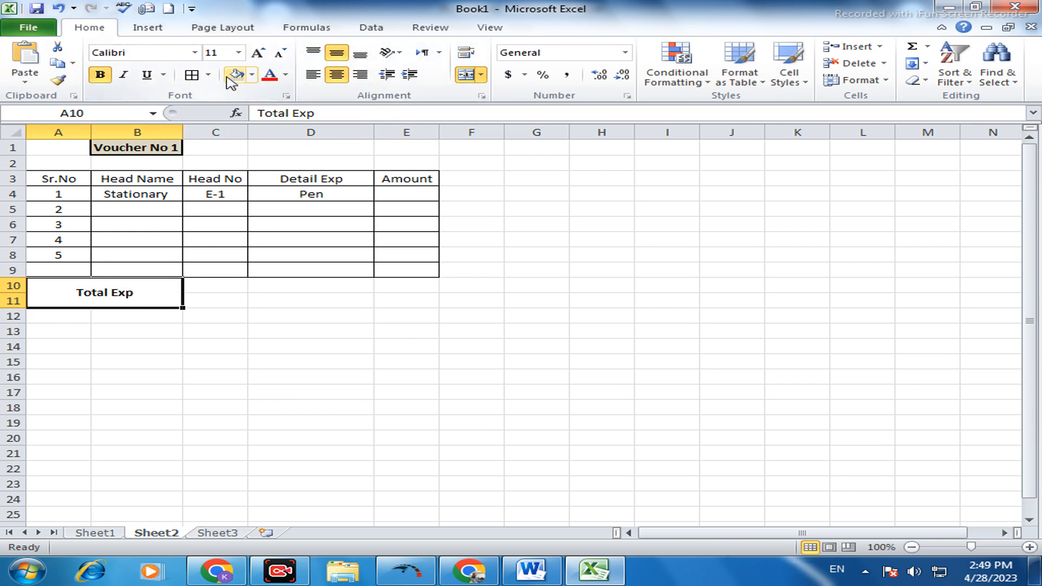
{"action": "left_click", "coordinate": [209, 75]}
{"action": "left_click", "coordinate": [233, 230]}
Step: Merge and center cells C10:E11 beside the Total Exp label
{"action": "left_click_drag", "start_coordinate": [217, 292], "coordinate": [376, 302]}
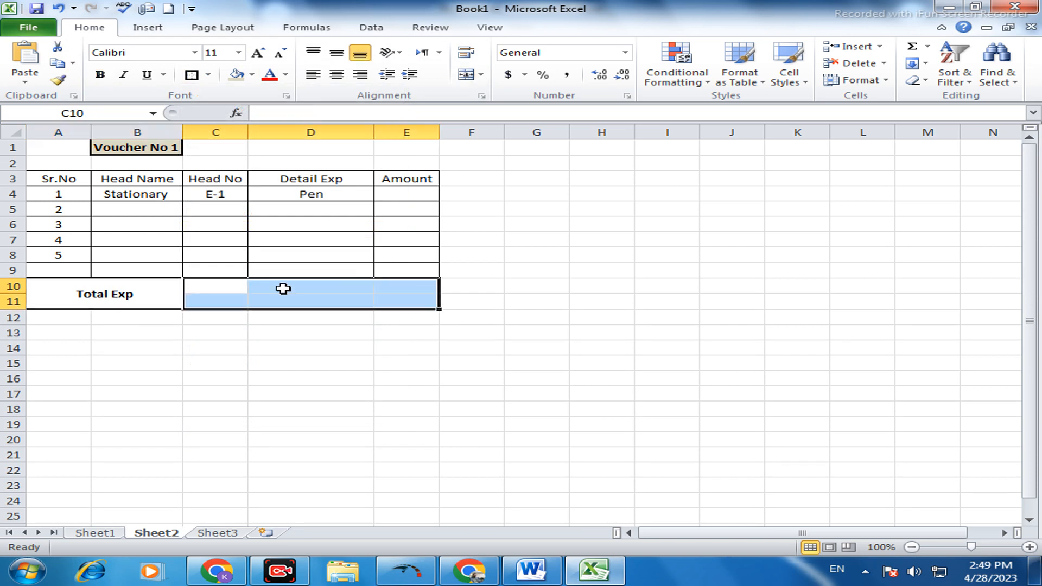
{"action": "left_click", "coordinate": [461, 77]}
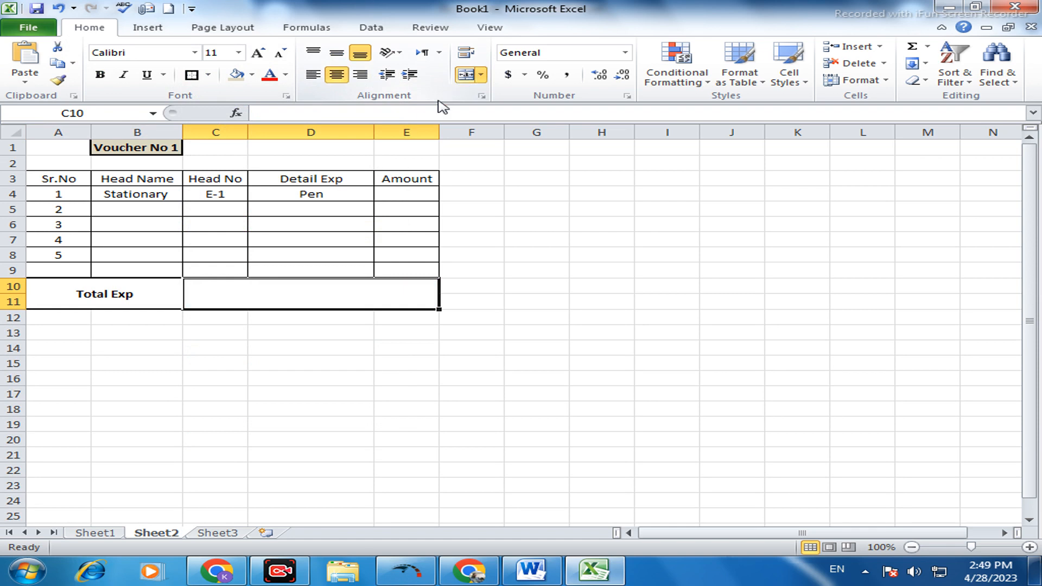
{"action": "double_click", "coordinate": [299, 295]}
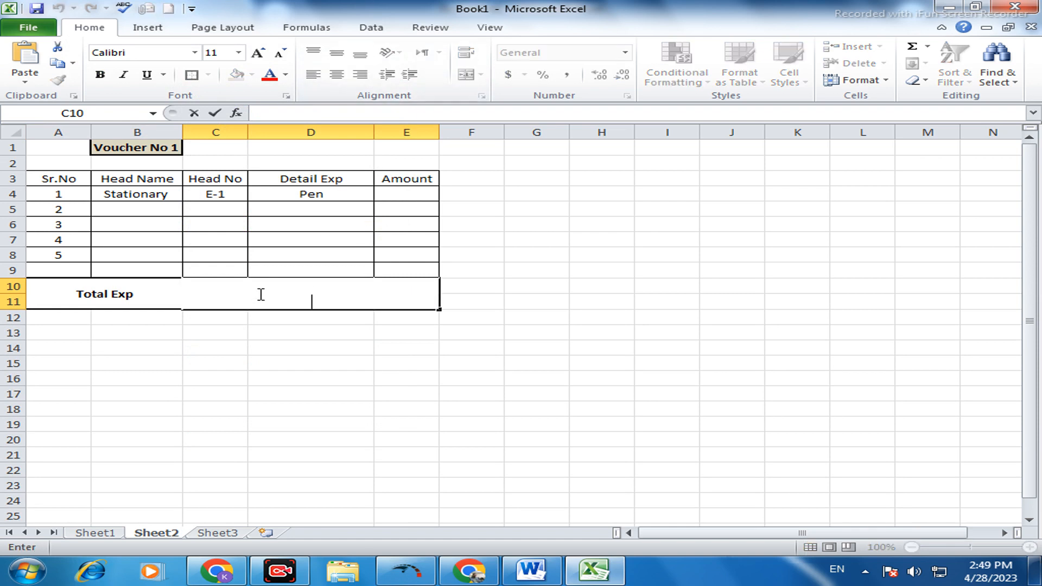
{"action": "left_click", "coordinate": [176, 292]}
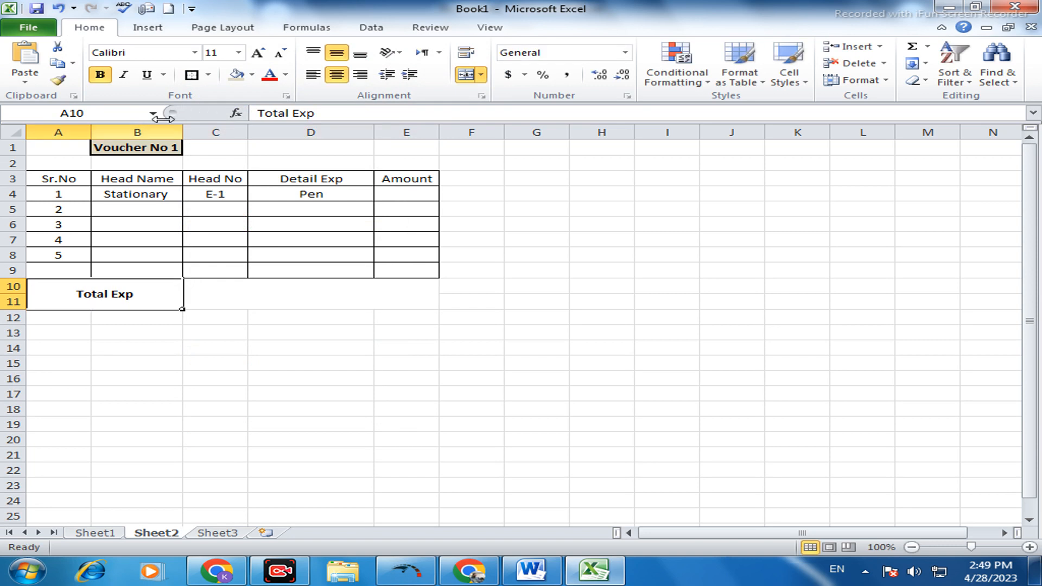
{"action": "left_click", "coordinate": [184, 127]}
{"action": "left_click", "coordinate": [261, 292]}
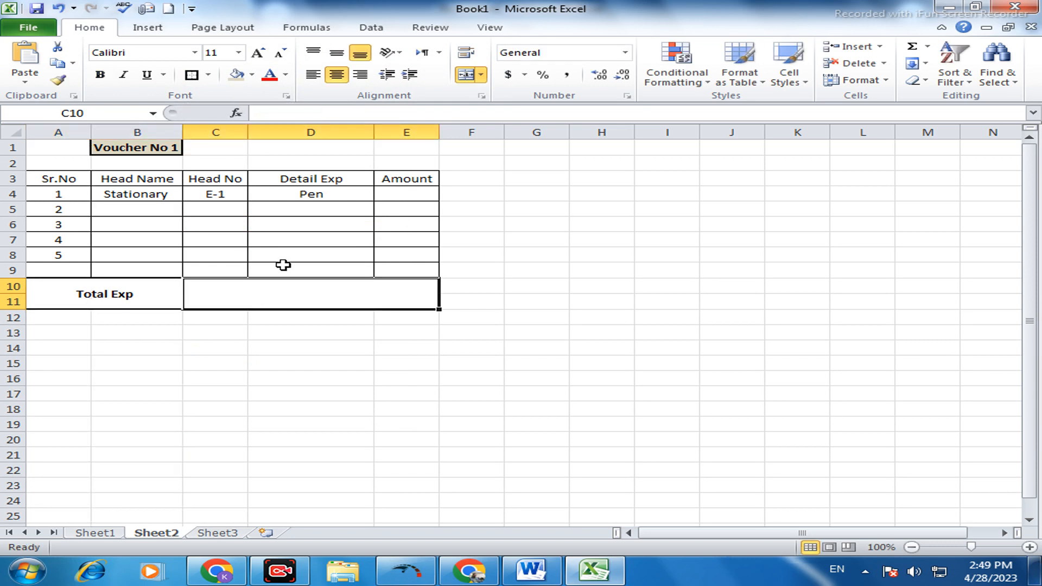
{"action": "type", "text": "+sum"}
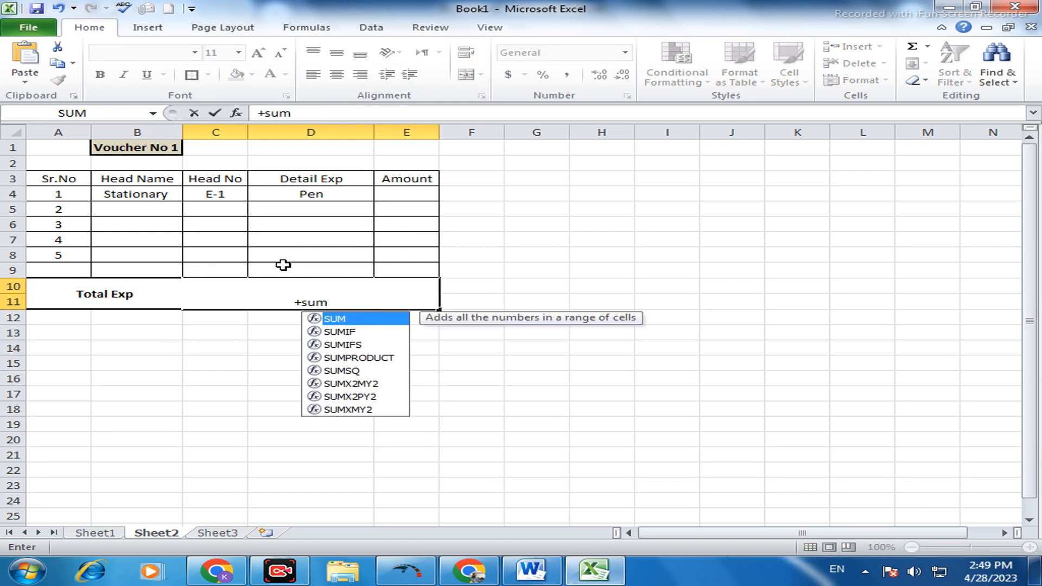
{"action": "key", "text": "BackSpace"}
{"action": "key", "text": "BackSpace"}
{"action": "key", "text": "BackSpace"}
{"action": "key", "text": "BackSpace"}
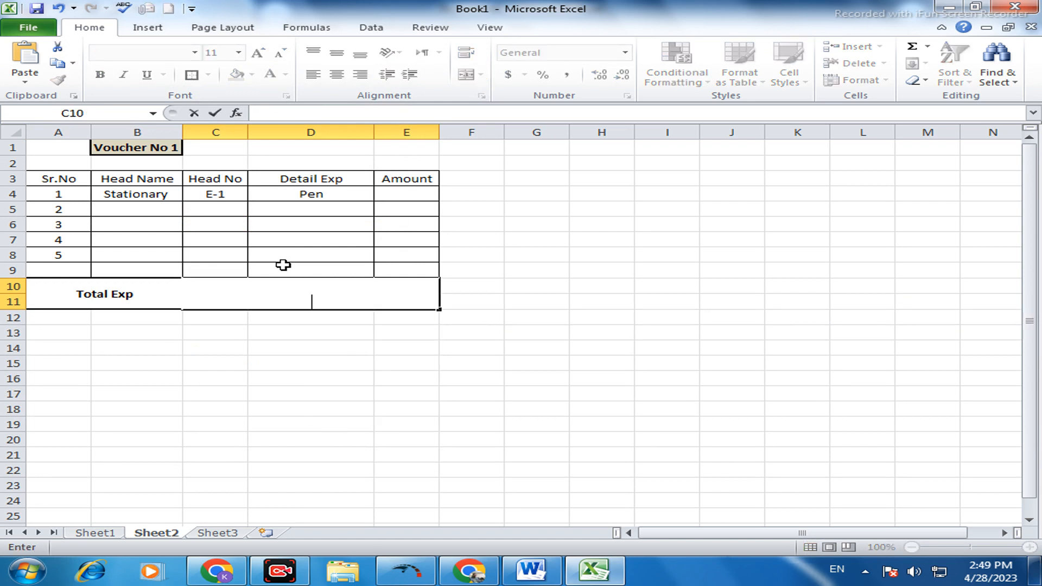
Step: Enter the formula =sum(E4:E9) in the merged cell C10 to total the Amount column
{"action": "type", "text": "=sum"}
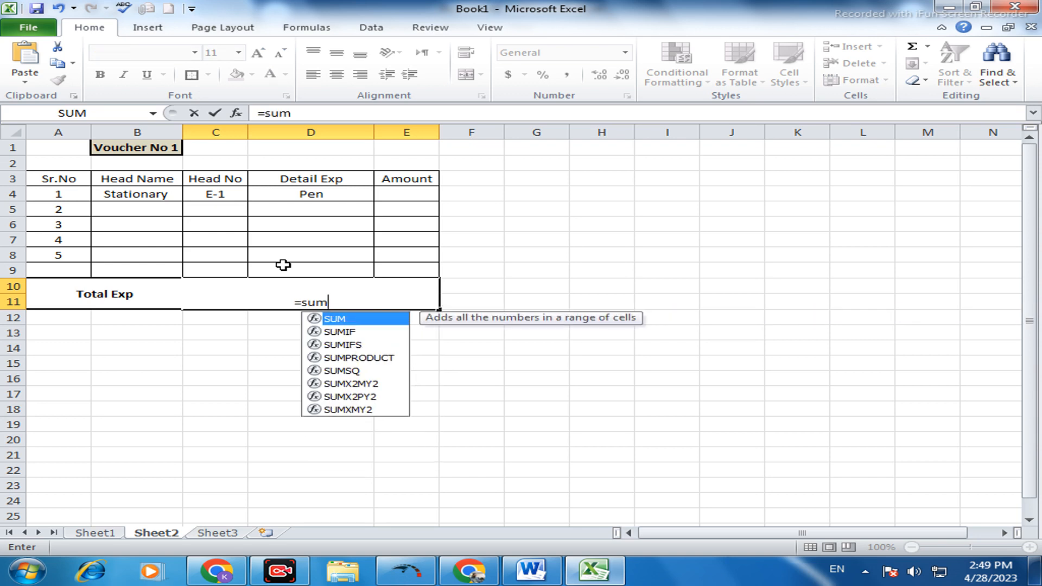
{"action": "type", "text": "("}
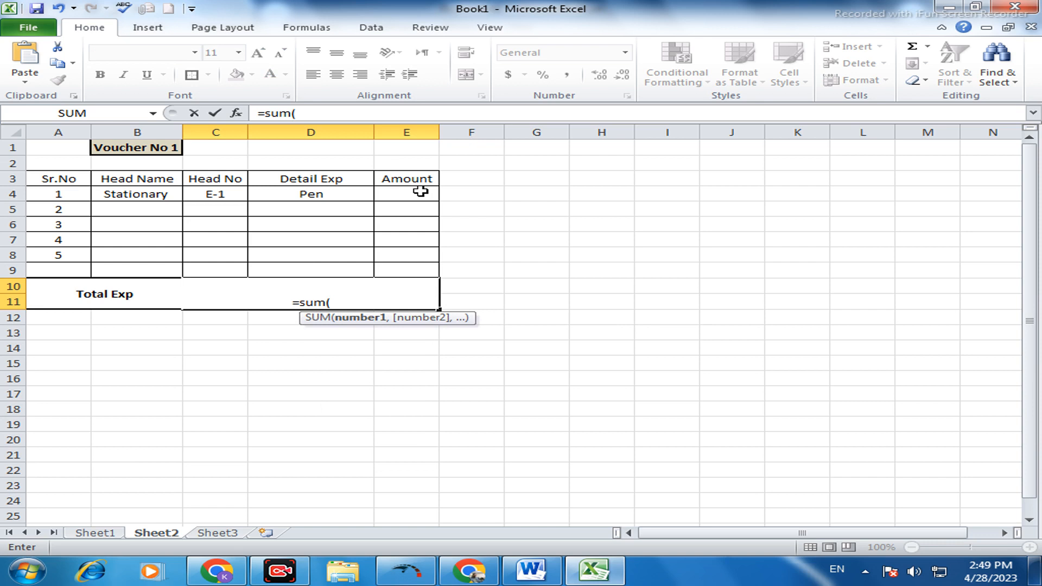
{"action": "left_click_drag", "start_coordinate": [420, 191], "coordinate": [421, 270]}
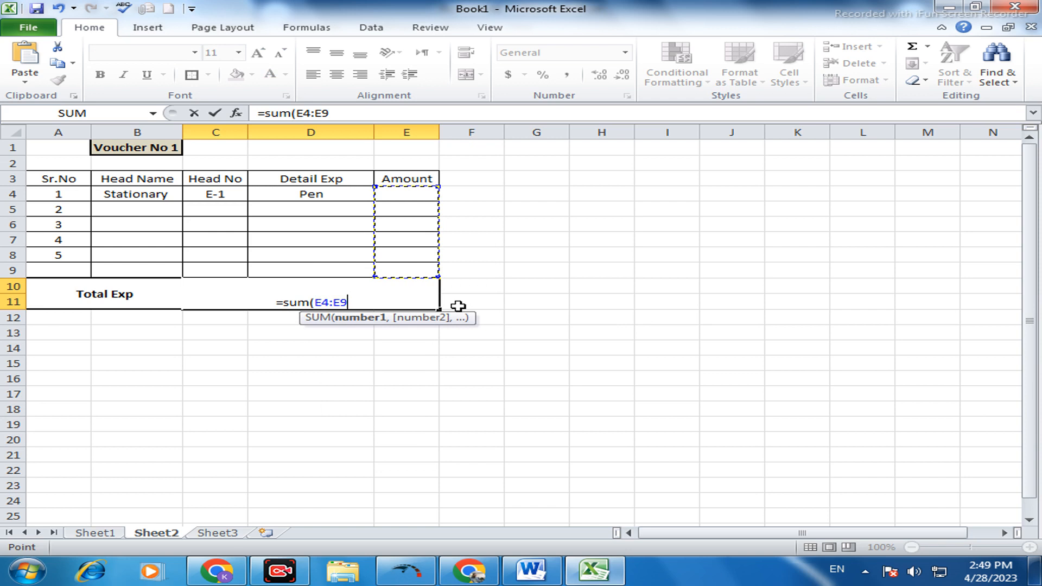
{"action": "type", "text": ")"}
{"action": "key", "text": "Return"}
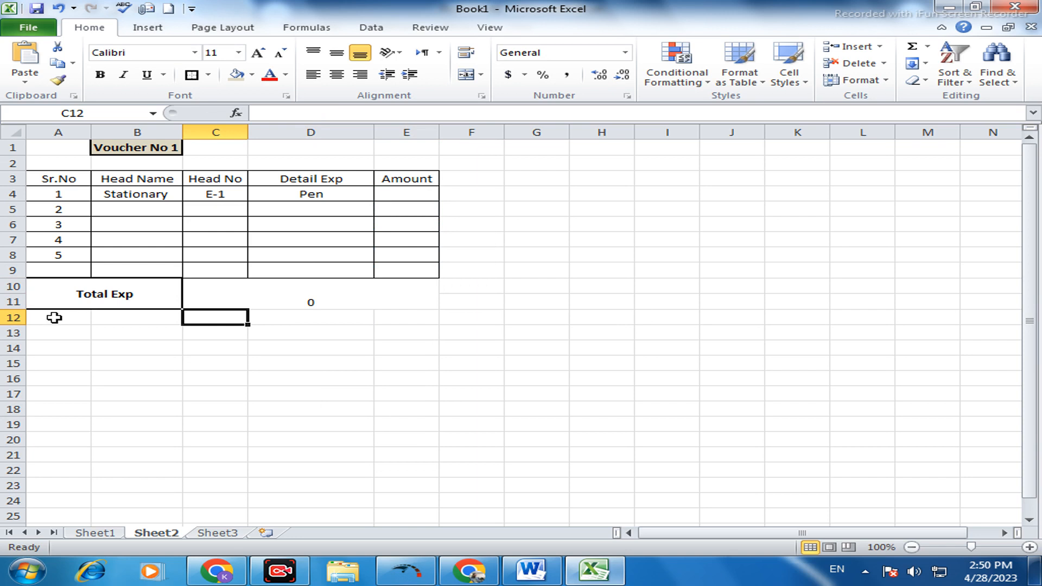
Step: Merge and center cells A12:B13 below Total Exp and enter Amount Exp as the label
{"action": "left_click_drag", "start_coordinate": [47, 317], "coordinate": [147, 336]}
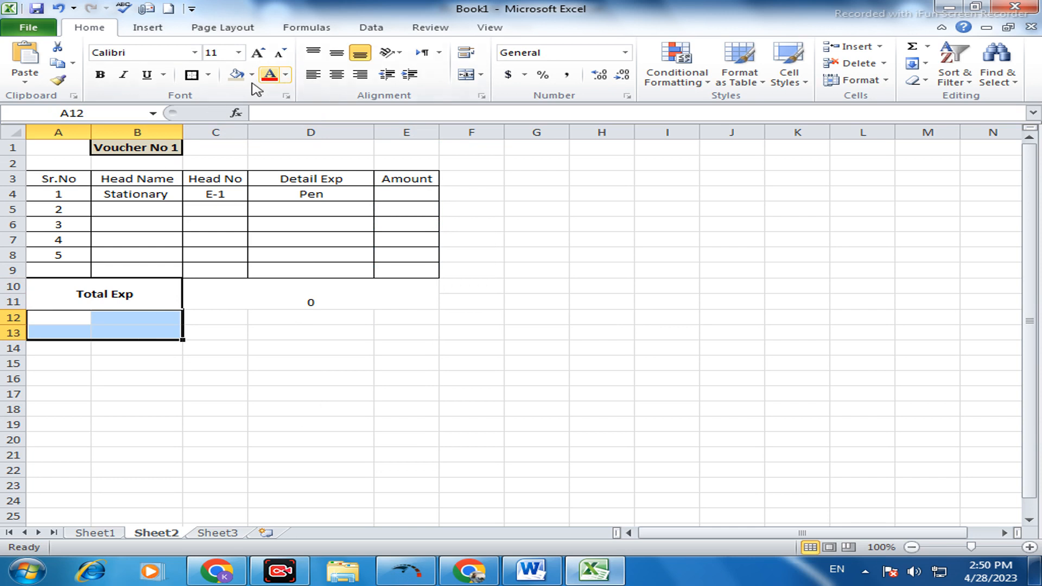
{"action": "left_click", "coordinate": [465, 75]}
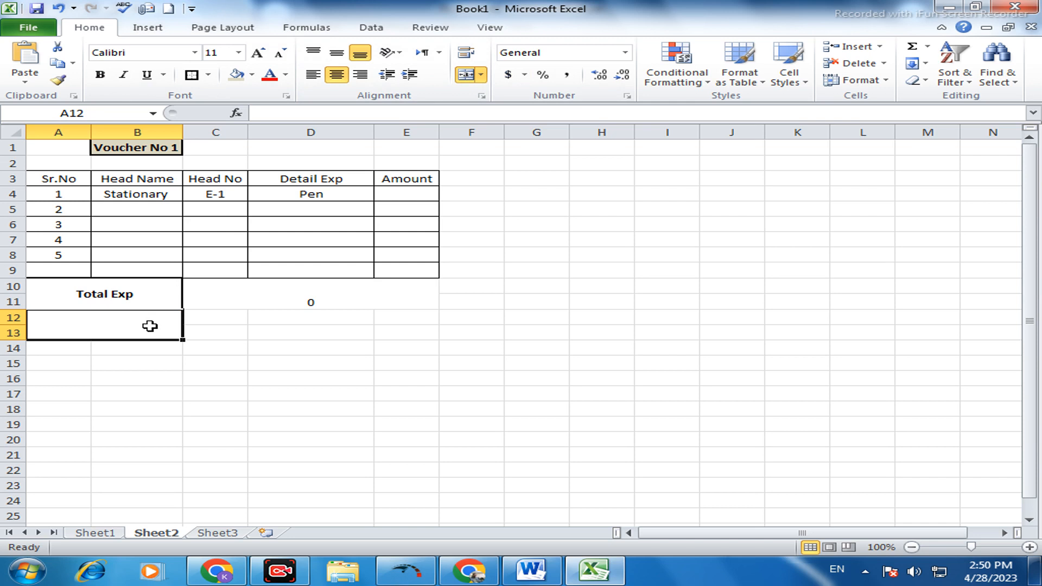
{"action": "type", "text": "A"}
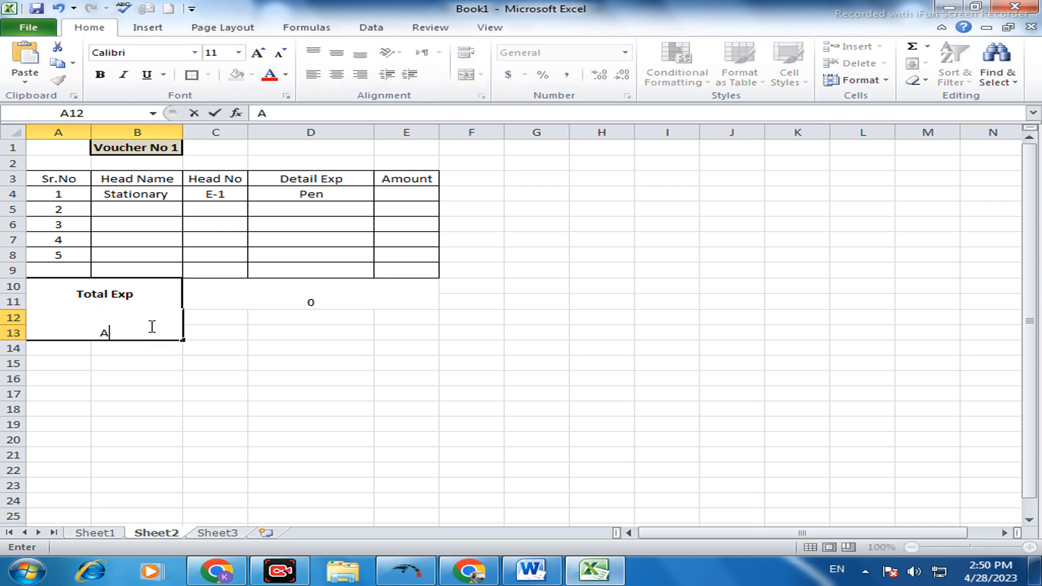
{"action": "type", "text": "muo"}
{"action": "key", "text": "BackSpace"}
{"action": "key", "text": "BackSpace"}
{"action": "type", "text": "ount"}
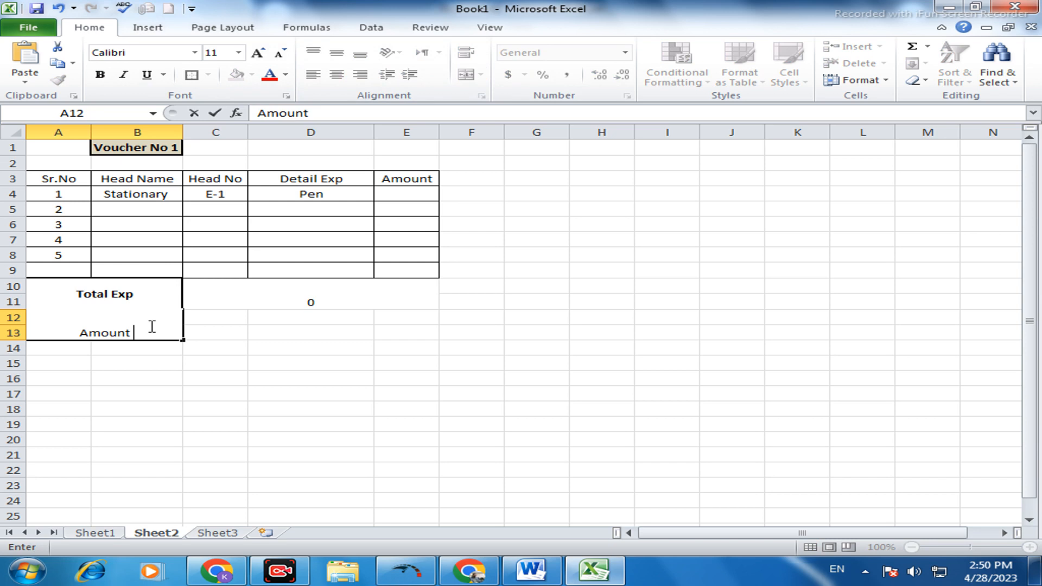
{"action": "type", "text": " Exp"}
{"action": "left_click", "coordinate": [214, 322]}
Step: Apply All Borders to the Total Exp and Amount Exp label cells
{"action": "left_click_drag", "start_coordinate": [96, 290], "coordinate": [140, 328]}
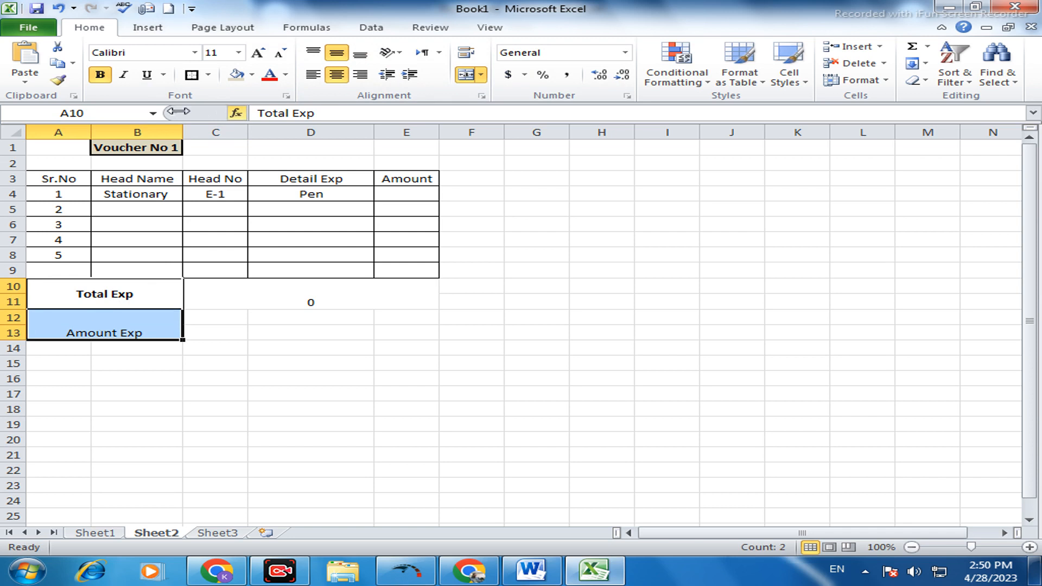
{"action": "left_click", "coordinate": [208, 75]}
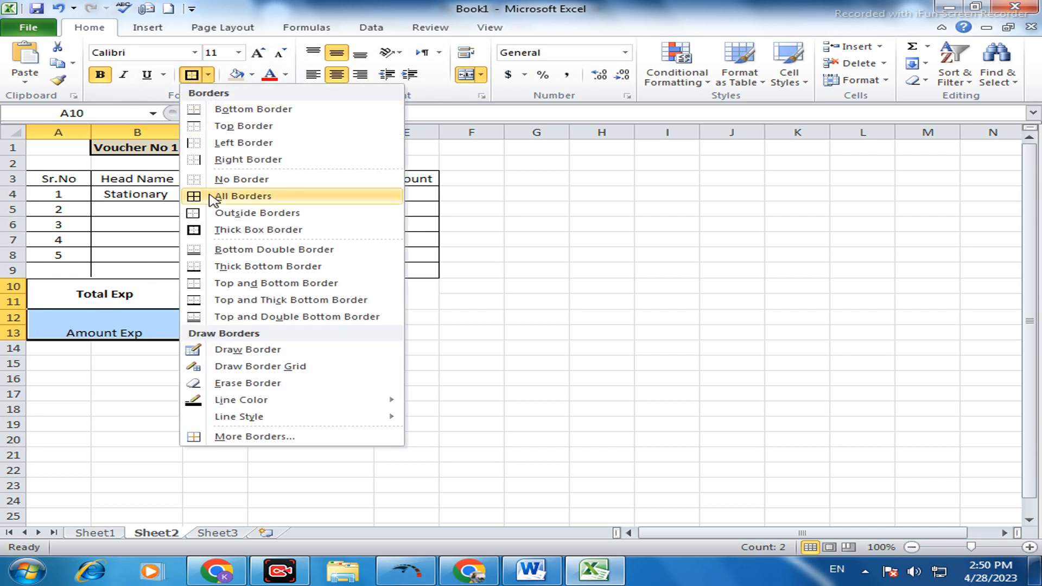
{"action": "left_click", "coordinate": [215, 196]}
Step: Make the Amount Exp label bold and align it vertically to the middle
{"action": "left_click", "coordinate": [149, 328]}
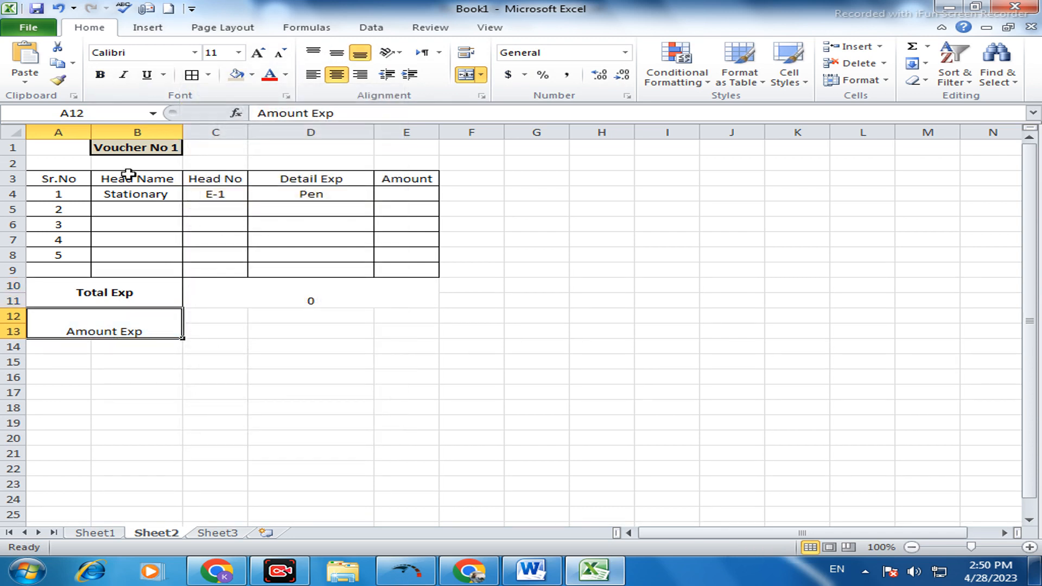
{"action": "left_click", "coordinate": [100, 75]}
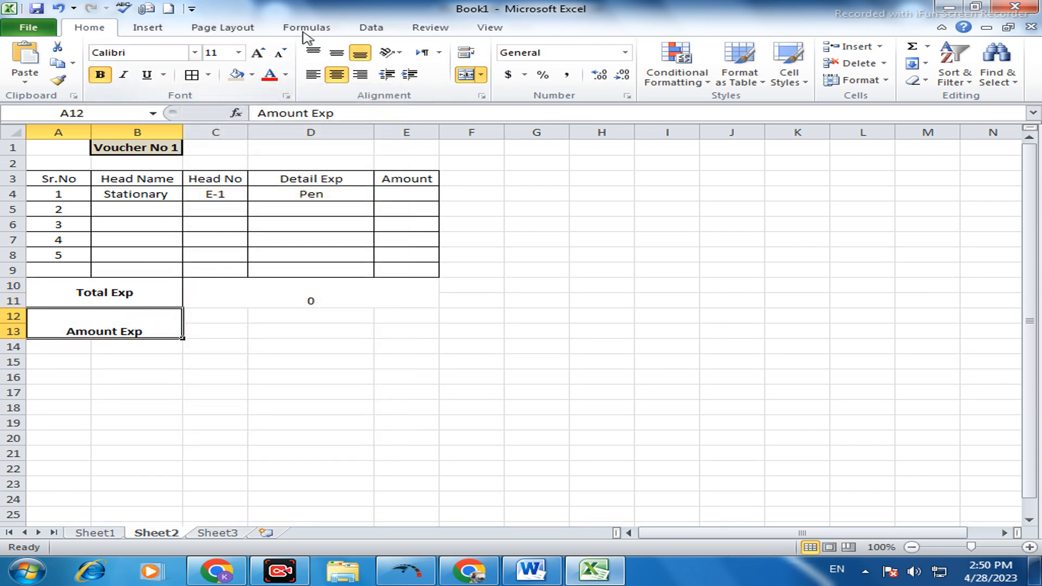
{"action": "left_click", "coordinate": [343, 55]}
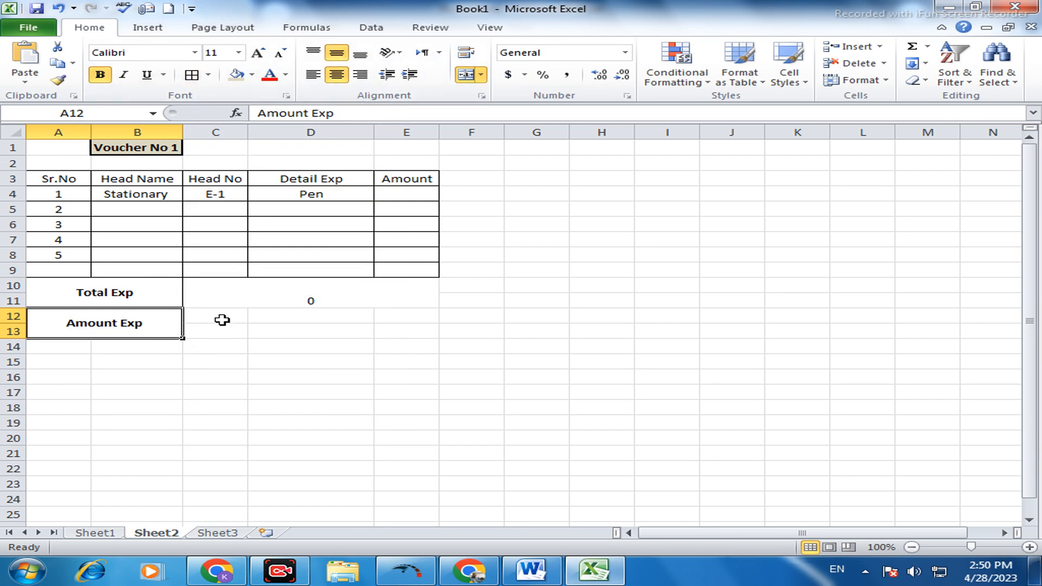
Step: Merge and center cells C12:E13 beside Amount Exp and enter 5000, aligned vertically to the middle
{"action": "left_click_drag", "start_coordinate": [207, 319], "coordinate": [400, 334]}
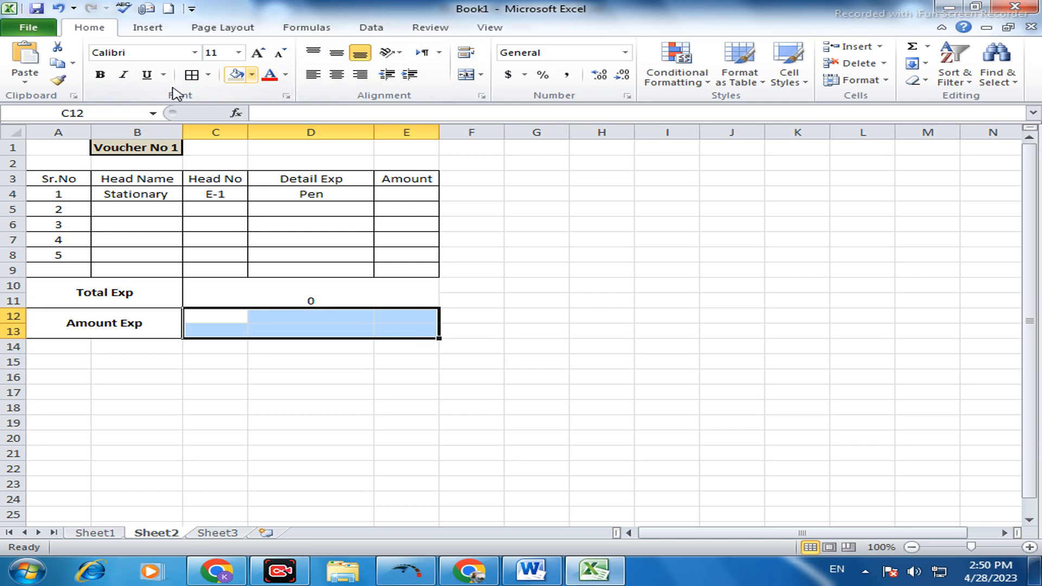
{"action": "left_click", "coordinate": [468, 76]}
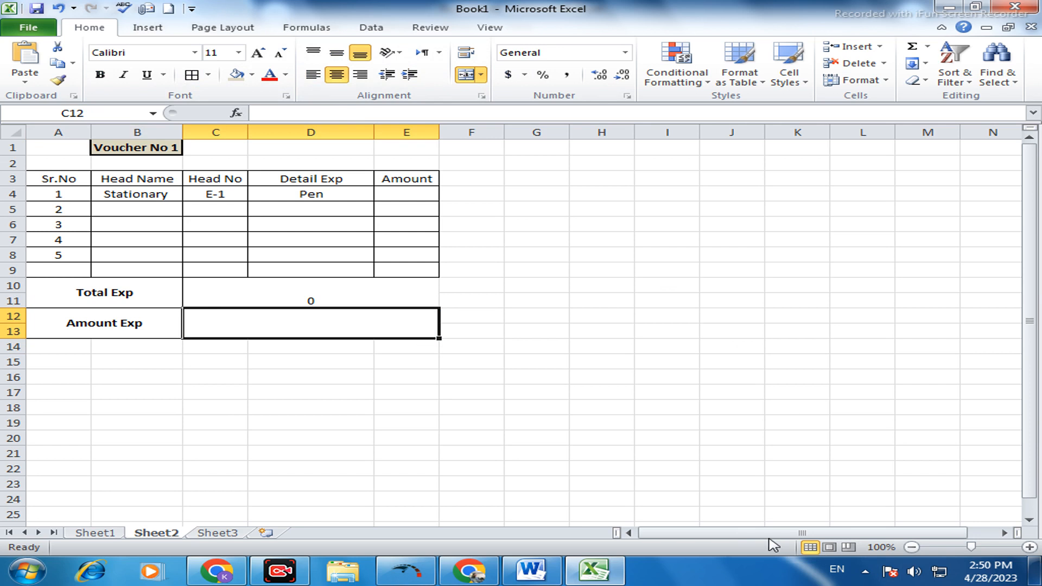
{"action": "double_click", "coordinate": [283, 327]}
{"action": "type", "text": "5000"}
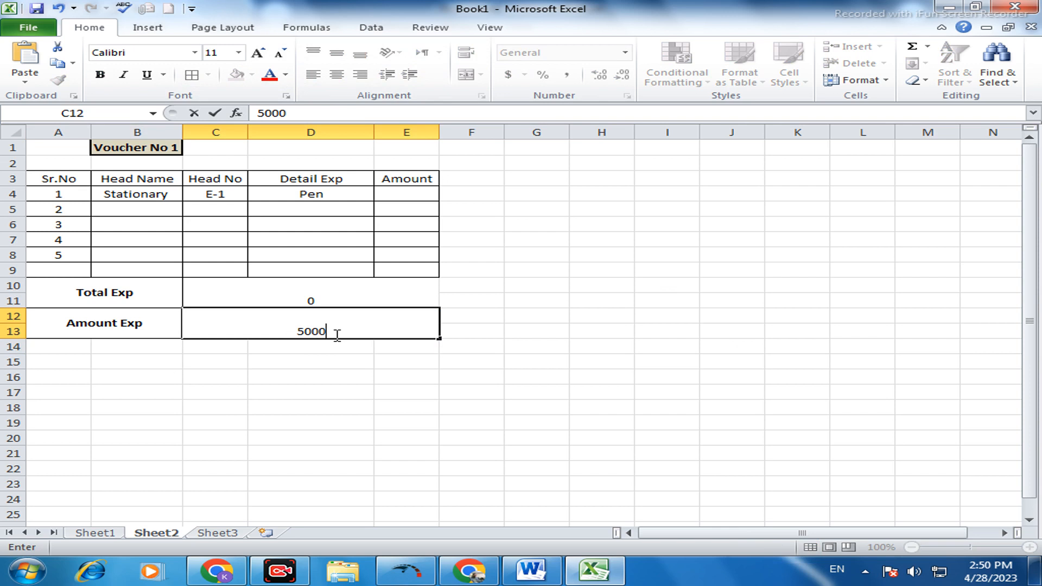
{"action": "left_click", "coordinate": [313, 373]}
{"action": "left_click", "coordinate": [323, 333]}
{"action": "left_click", "coordinate": [337, 53]}
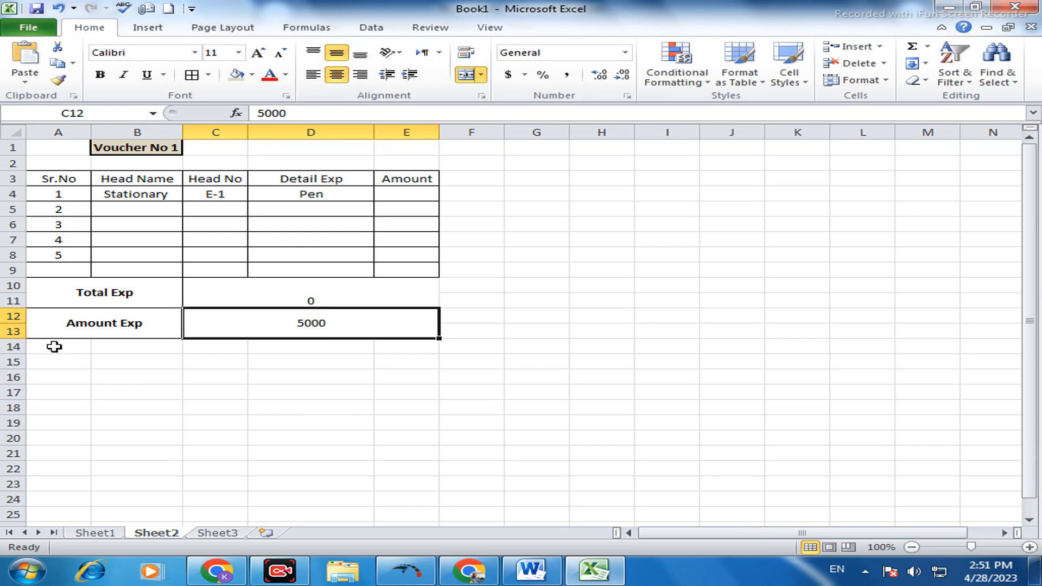
Step: Merge and center cells A14:B15 below Amount Exp and apply All Borders to the merged cell
{"action": "left_click_drag", "start_coordinate": [54, 346], "coordinate": [121, 360]}
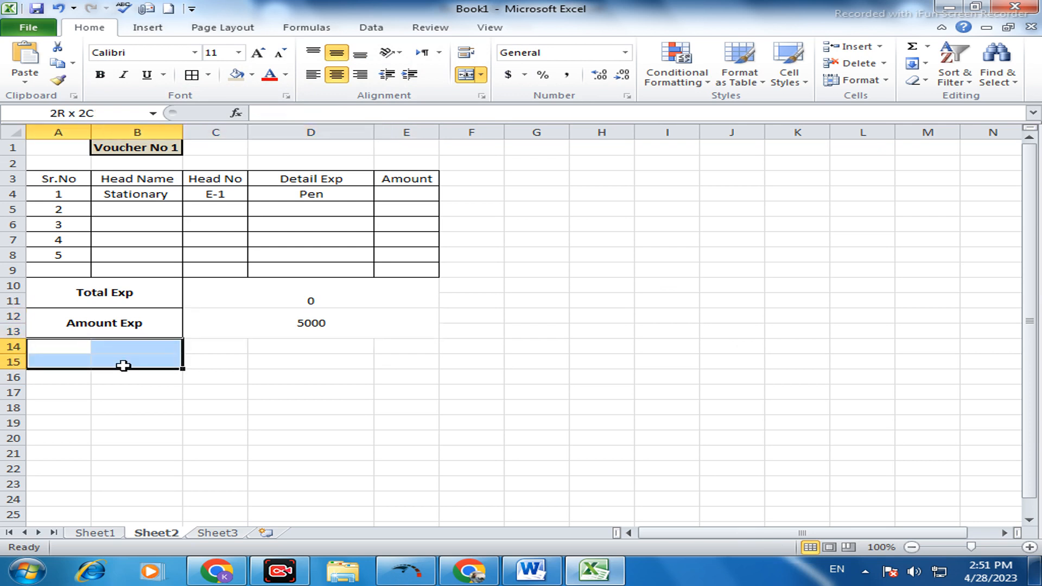
{"action": "left_click", "coordinate": [337, 75]}
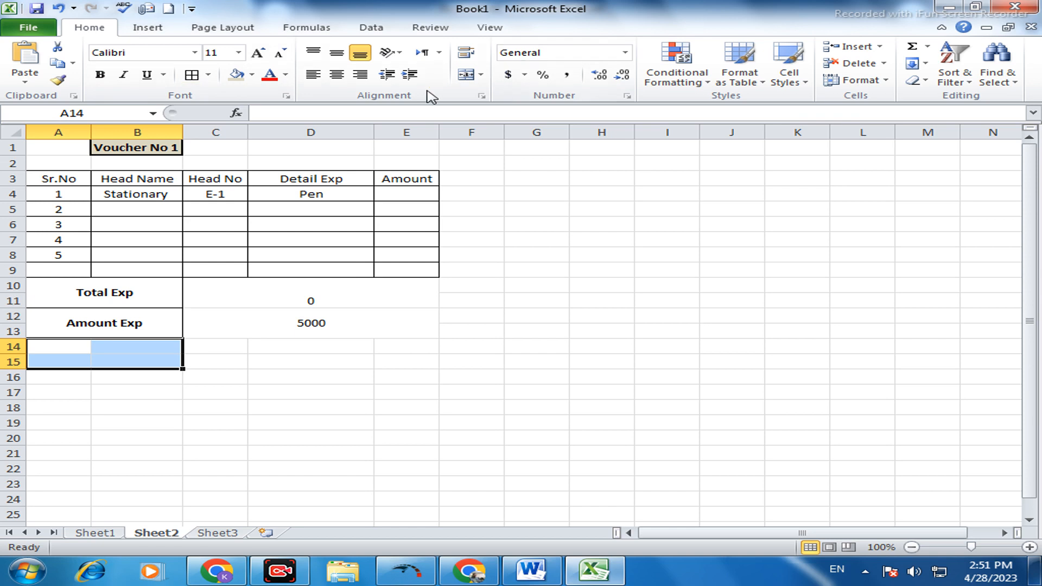
{"action": "left_click", "coordinate": [466, 75]}
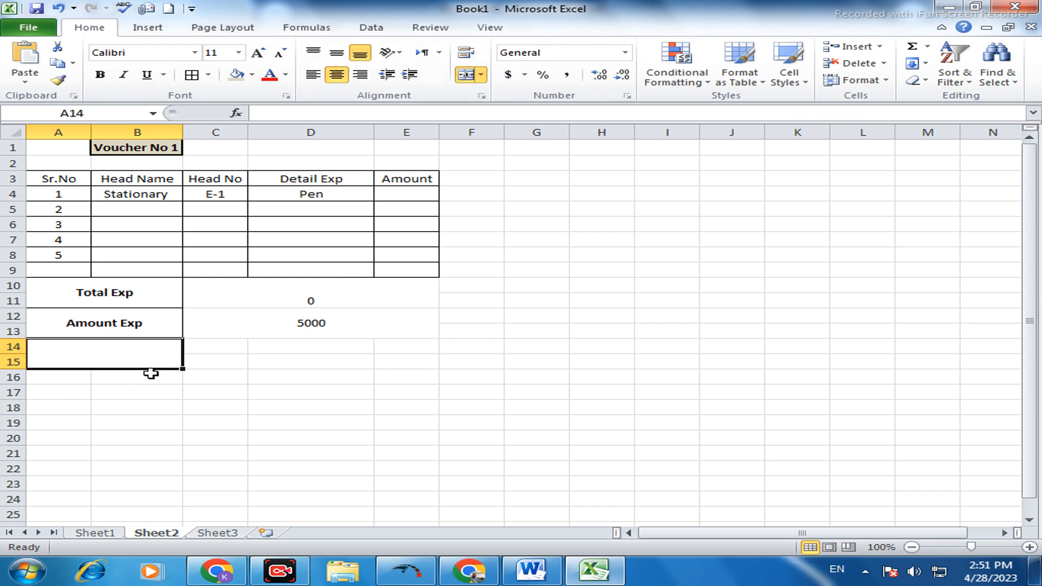
{"action": "left_click", "coordinate": [184, 77]}
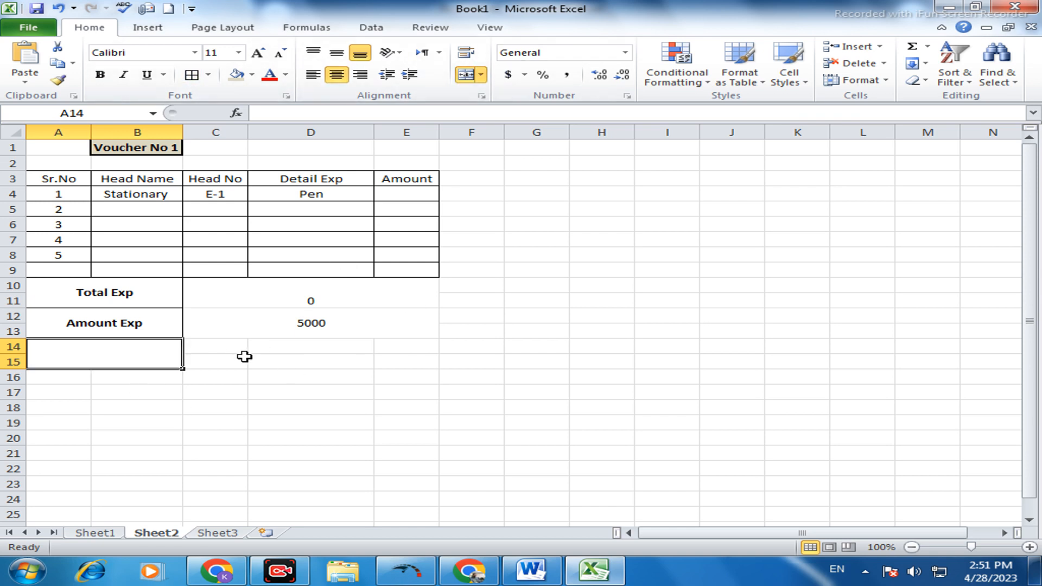
Step: Merge and center cells C14:E15, and apply All Borders to the summary value cells C10:E15
{"action": "left_click_drag", "start_coordinate": [213, 350], "coordinate": [398, 360]}
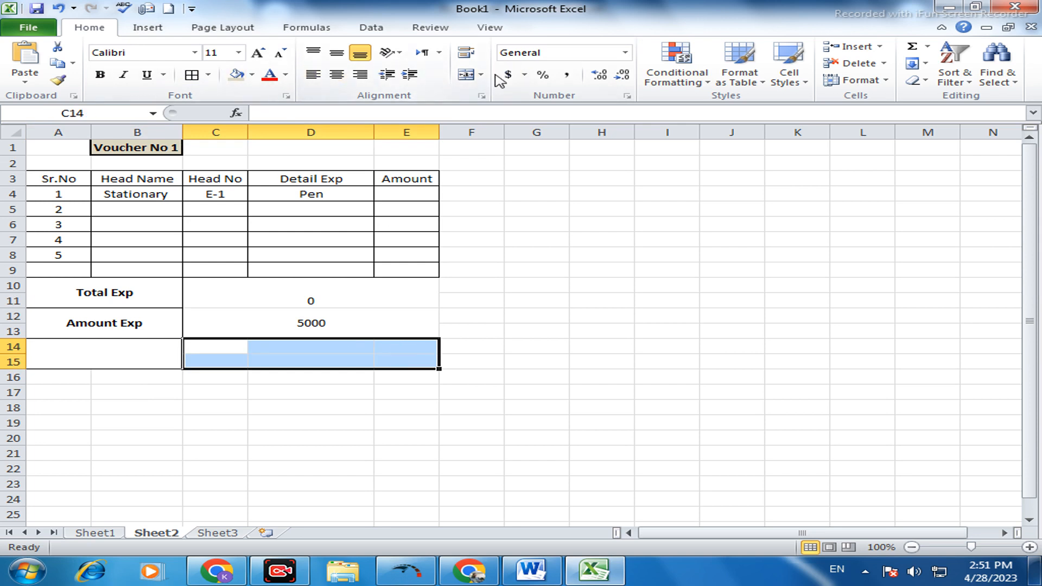
{"action": "left_click", "coordinate": [467, 79]}
{"action": "left_click_drag", "start_coordinate": [216, 295], "coordinate": [297, 345]}
{"action": "left_click", "coordinate": [191, 74]}
{"action": "left_click", "coordinate": [315, 362]}
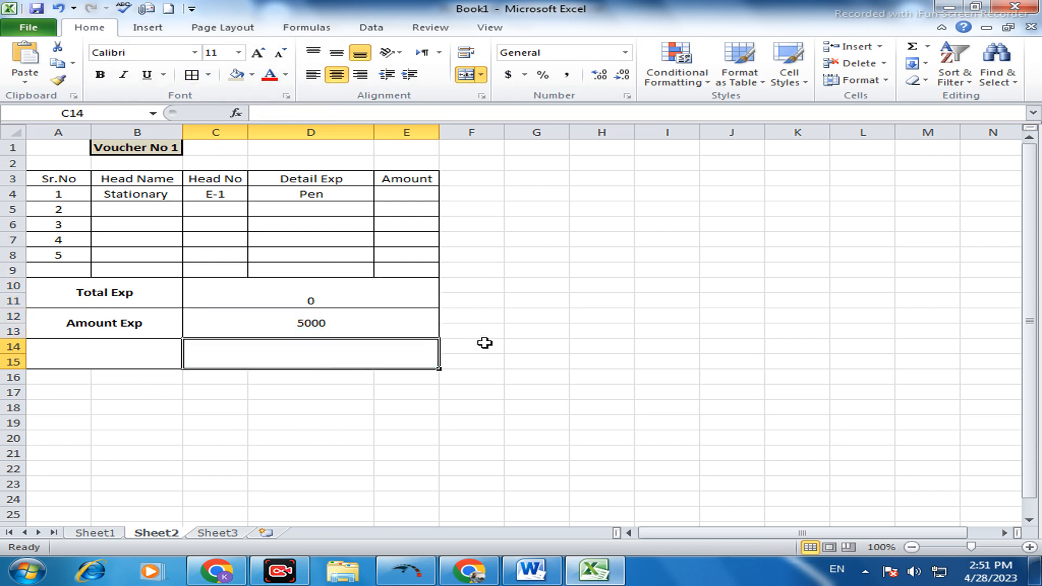
Step: Enter Cash in Head as the label in the merged cell A14 below Amount Exp
{"action": "left_click", "coordinate": [95, 358]}
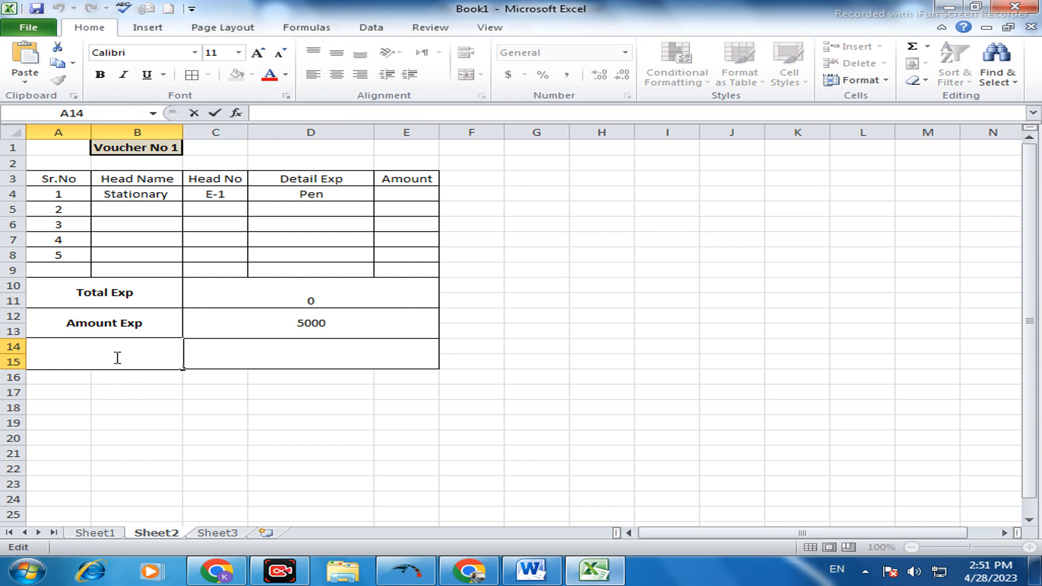
{"action": "type", "text": "ash in Head"}
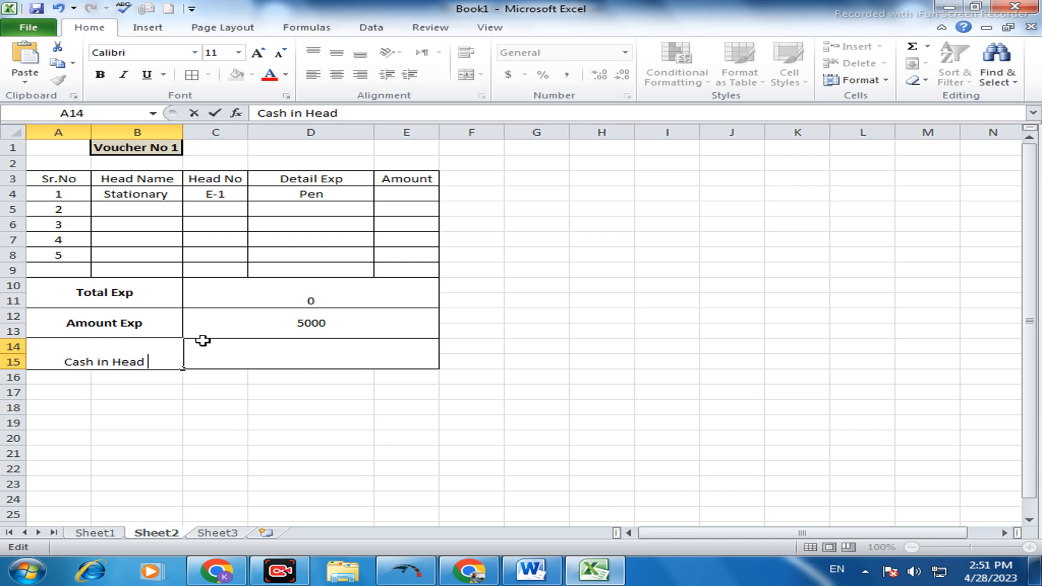
{"action": "left_click", "coordinate": [226, 367]}
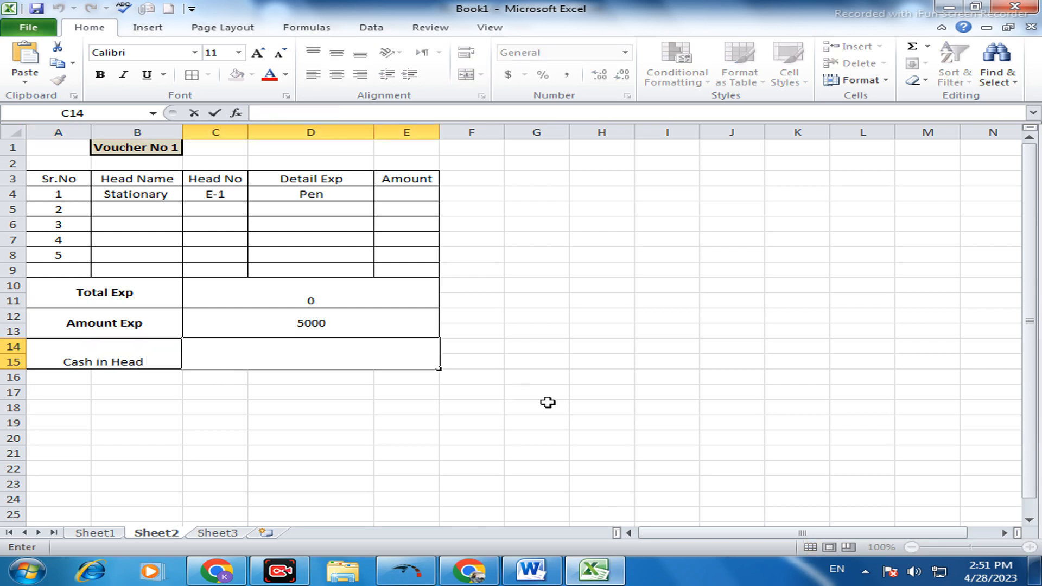
Step: Enter the formula =C10-C12 in the merged cell C14 beside Cash in Head
{"action": "type", "text": "="}
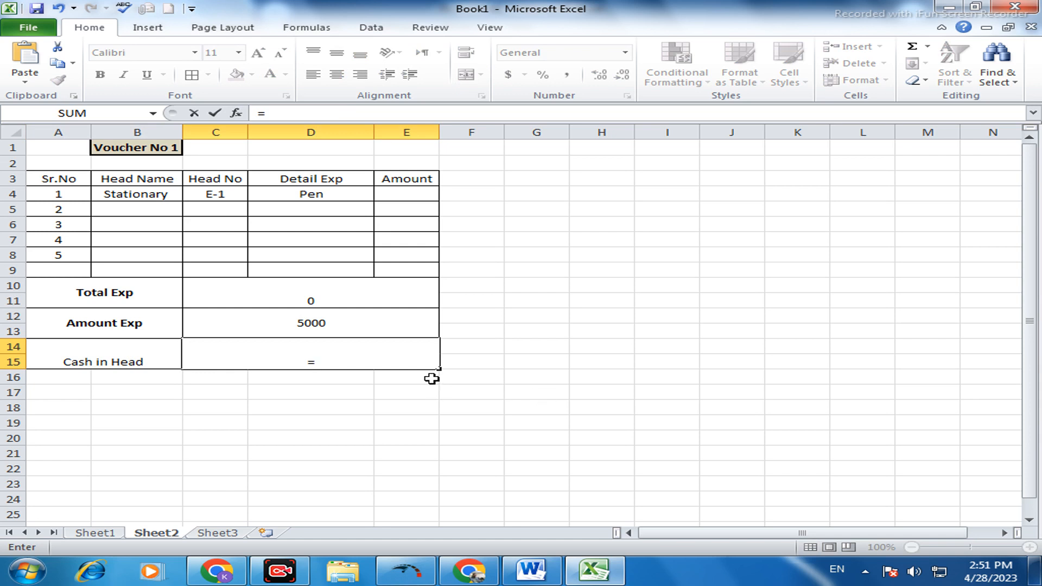
{"action": "left_click", "coordinate": [333, 300]}
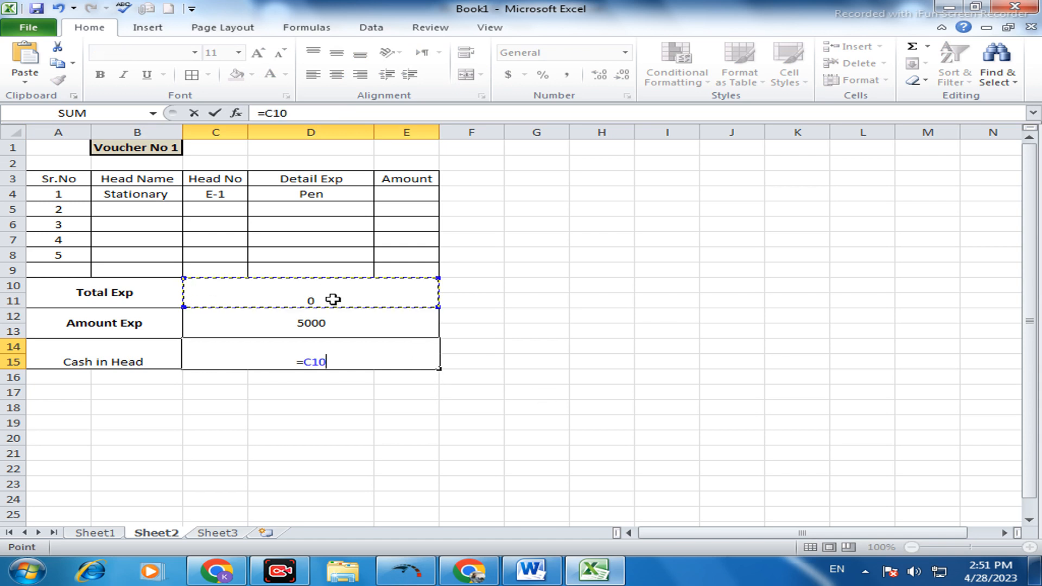
{"action": "type", "text": "-"}
{"action": "left_click", "coordinate": [346, 335]}
{"action": "key", "text": "Return"}
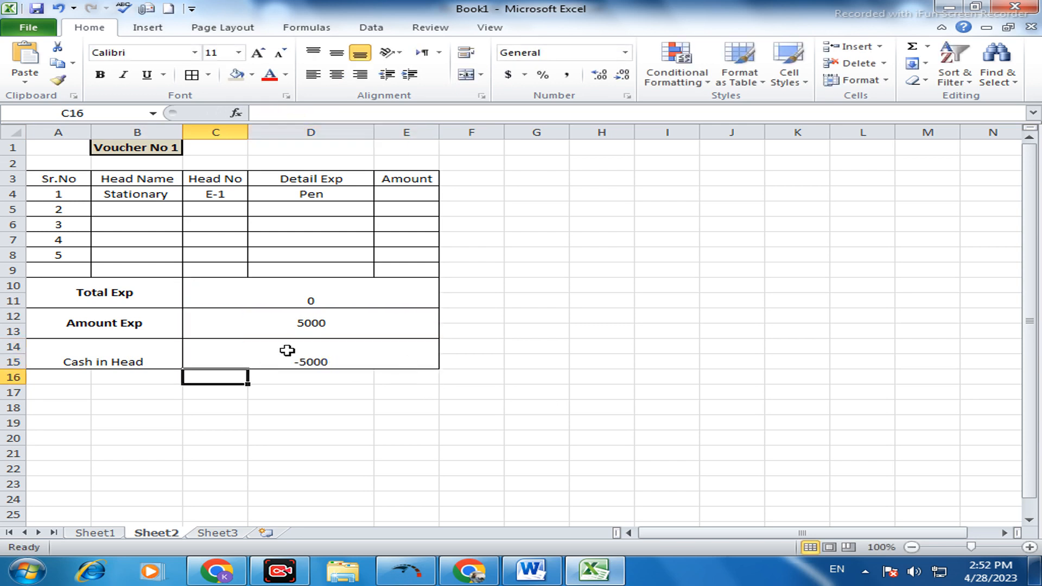
Step: Replace the Cash in Head formula with =C12-C10, so that total expense is subtracted from the Amount Exp value
{"action": "left_click", "coordinate": [339, 366]}
{"action": "double_click", "coordinate": [341, 364]}
{"action": "left_click_drag", "start_coordinate": [340, 363], "coordinate": [265, 361]}
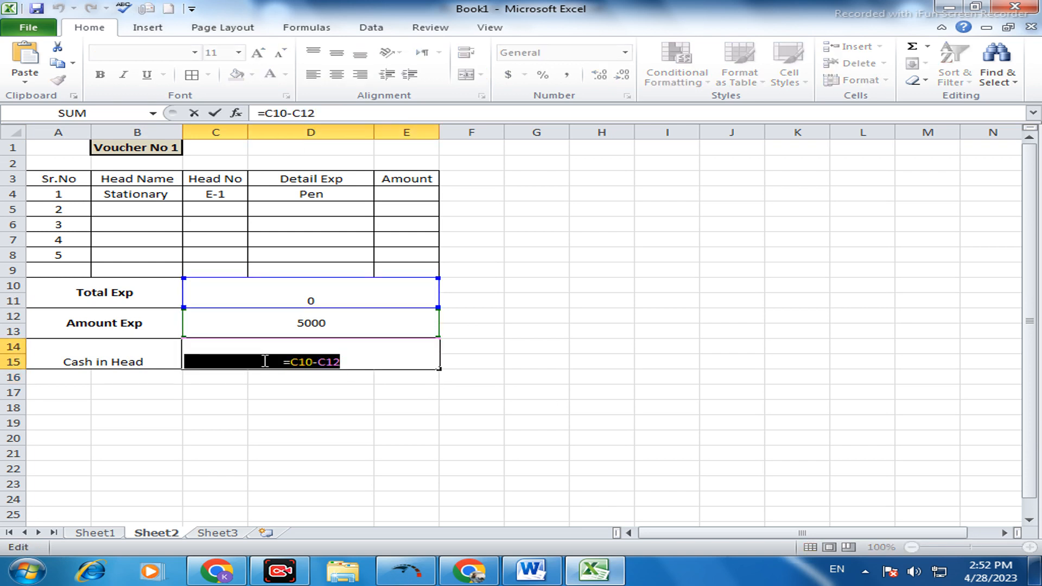
{"action": "key", "text": "BackSpace"}
{"action": "type", "text": "="}
{"action": "left_click", "coordinate": [290, 324]}
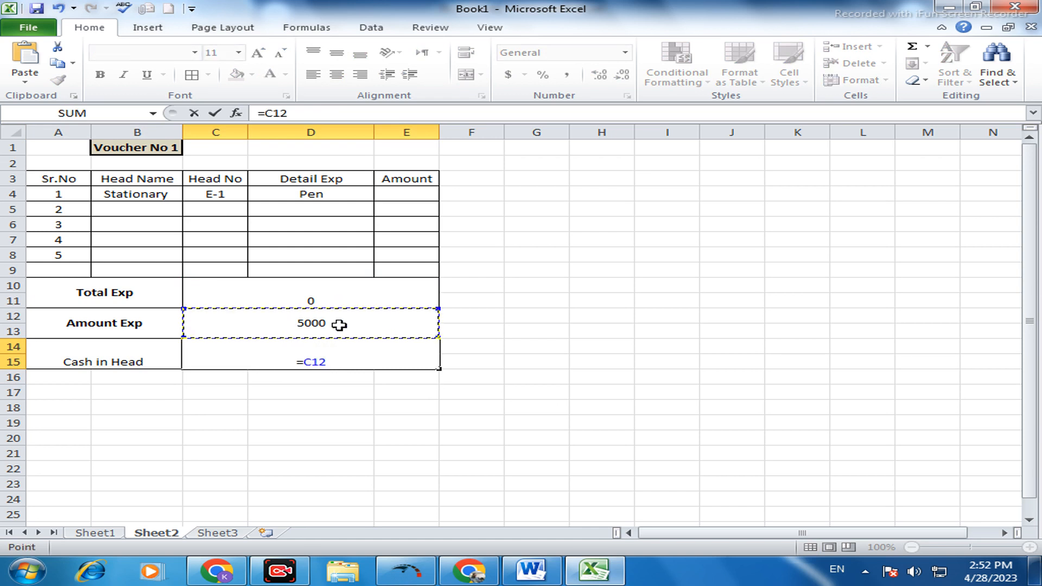
{"action": "type", "text": "-"}
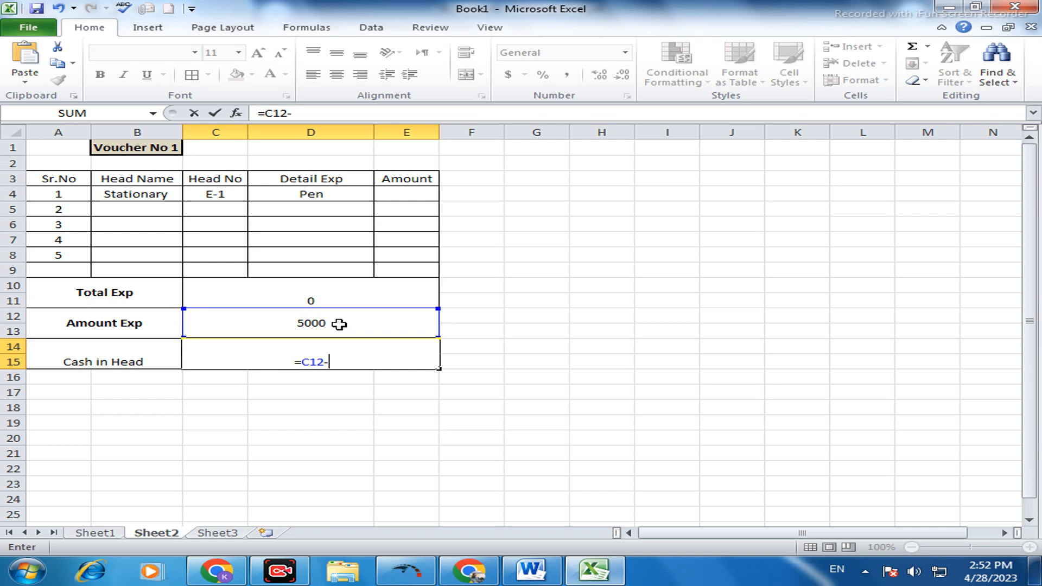
{"action": "left_click", "coordinate": [329, 294]}
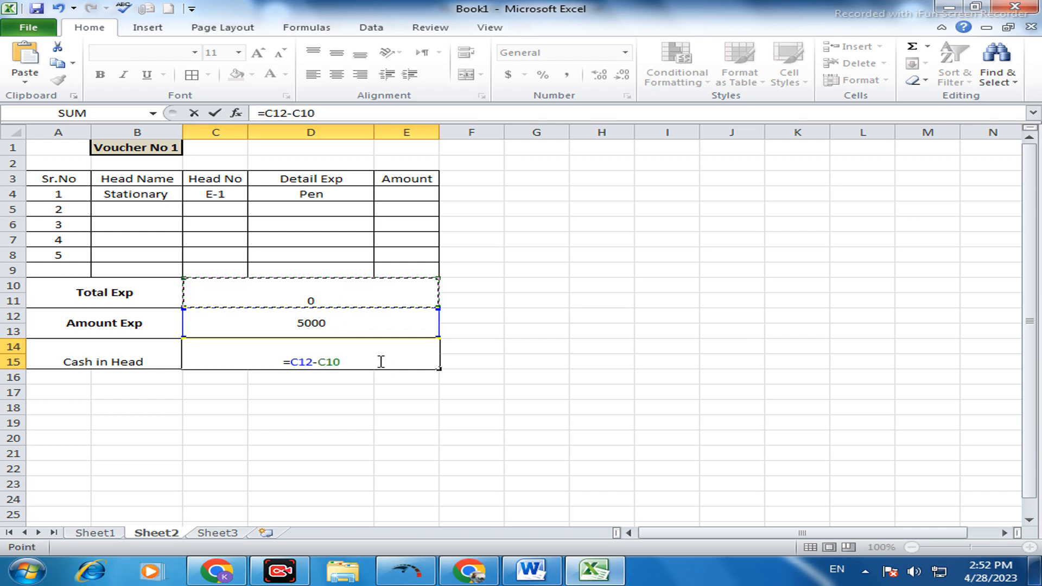
{"action": "key", "text": "Return"}
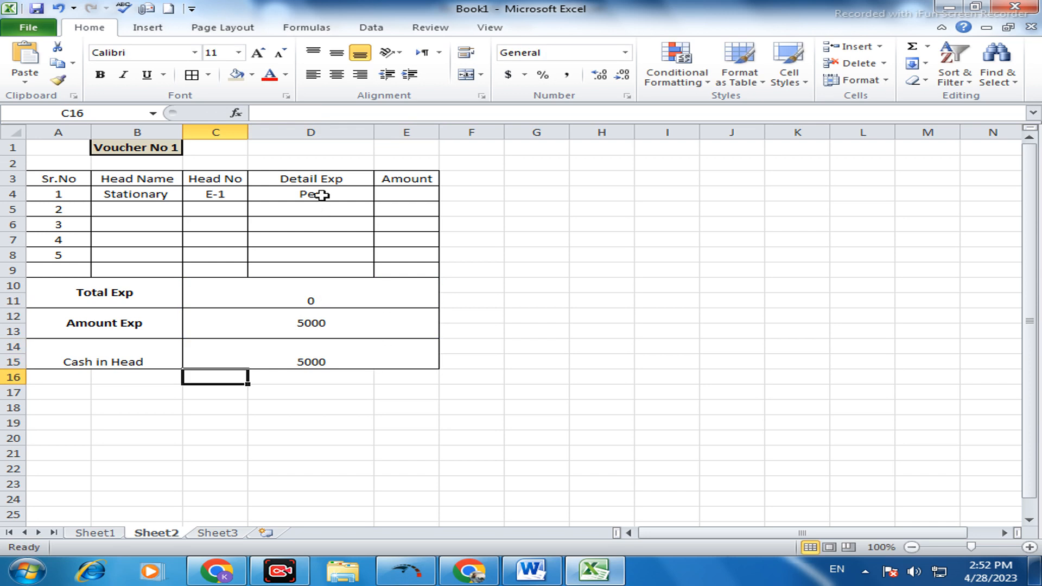
Step: Enter 1000 as the Amount for the Pen entry and choose books as the Head Name for Sr.No 2
{"action": "left_click", "coordinate": [404, 194]}
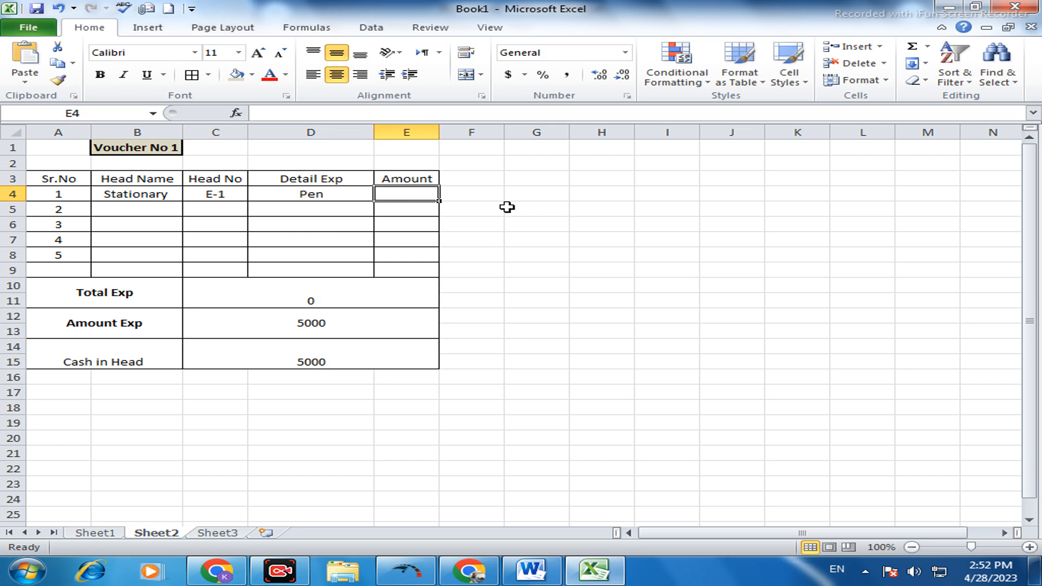
{"action": "type", "text": "1000"}
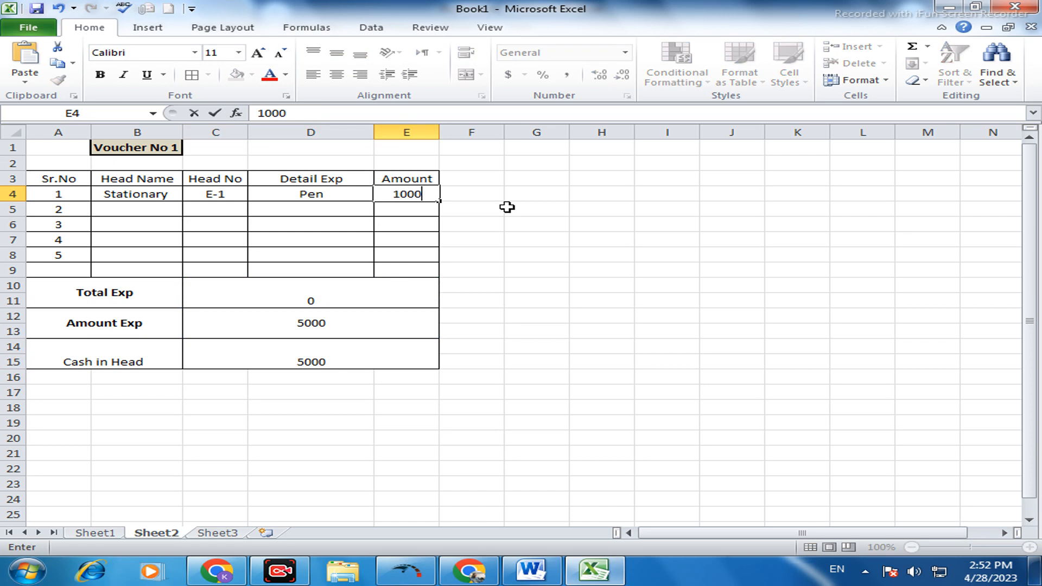
{"action": "left_click", "coordinate": [141, 209]}
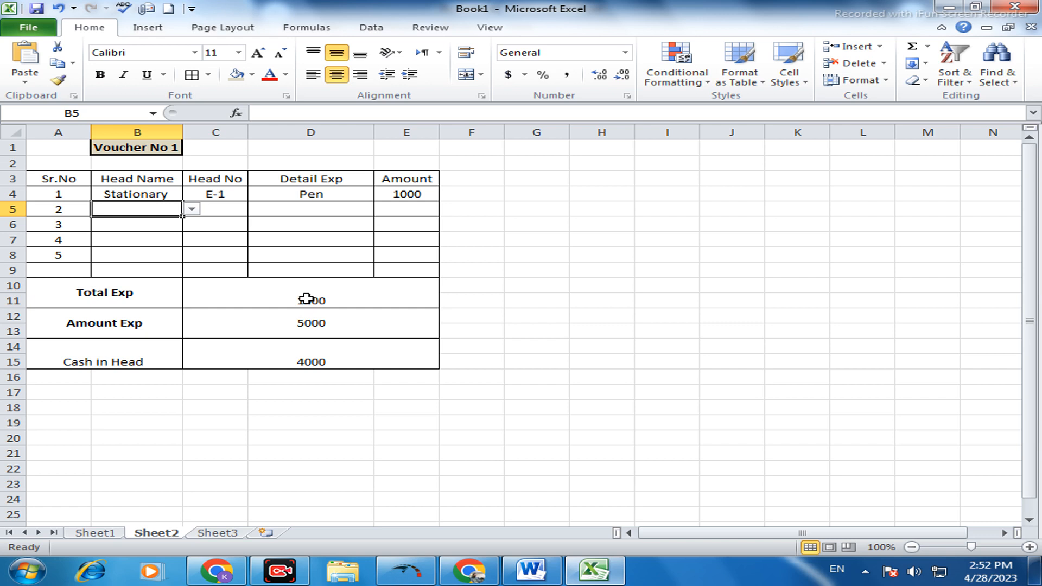
{"action": "left_click", "coordinate": [192, 210]}
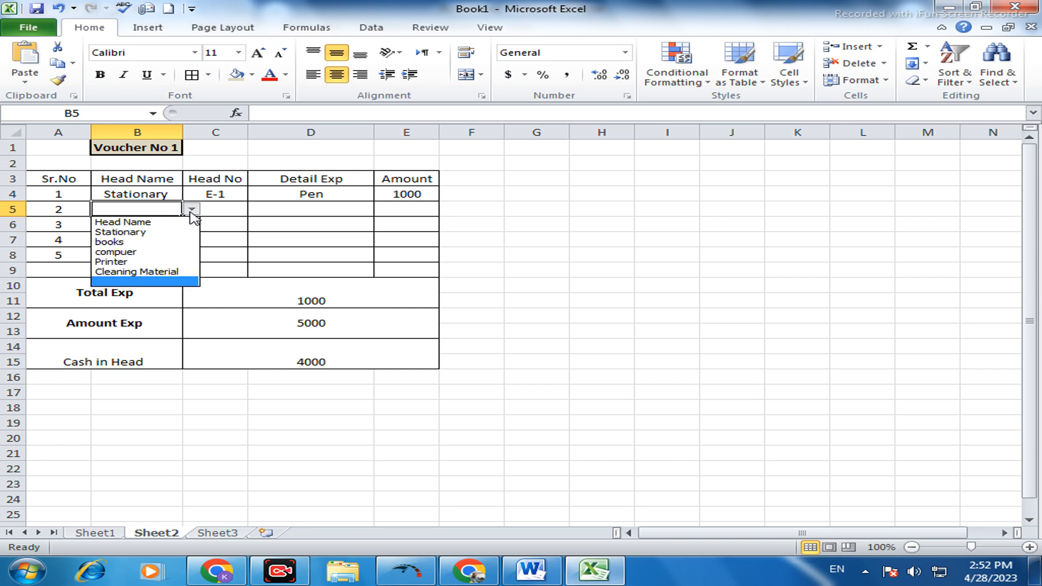
{"action": "left_click", "coordinate": [117, 241]}
Step: Extend the Head No dropdown from C4 down to C9 and clear the filled values from C5:C9
{"action": "left_click", "coordinate": [231, 209]}
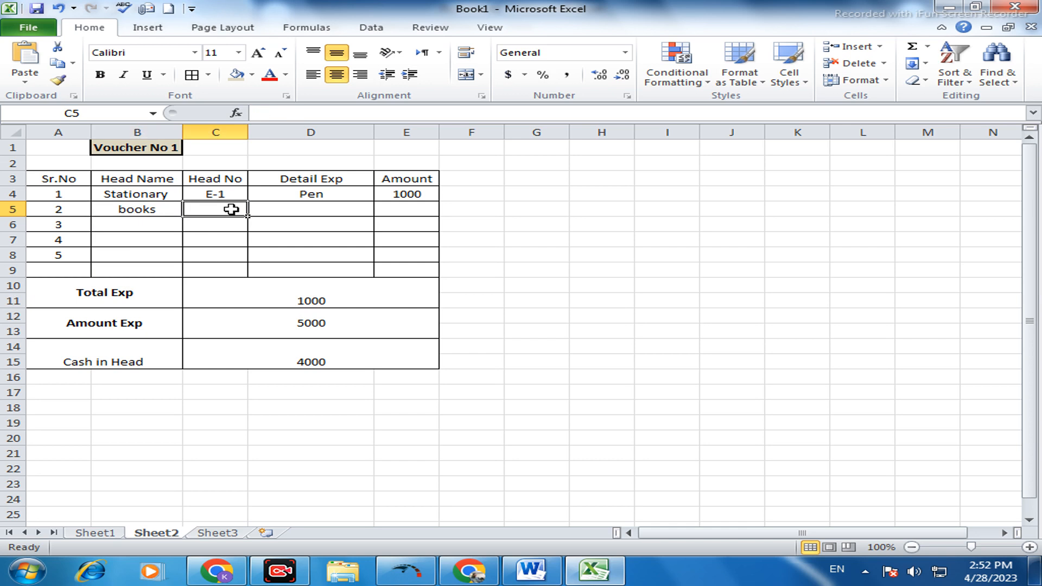
{"action": "left_click", "coordinate": [161, 209]}
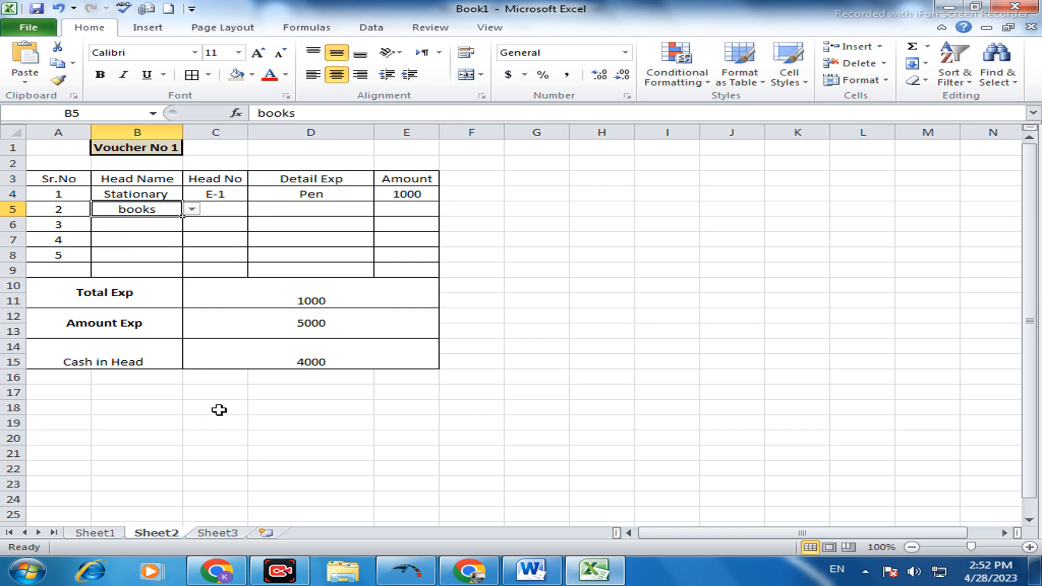
{"action": "left_click", "coordinate": [111, 534]}
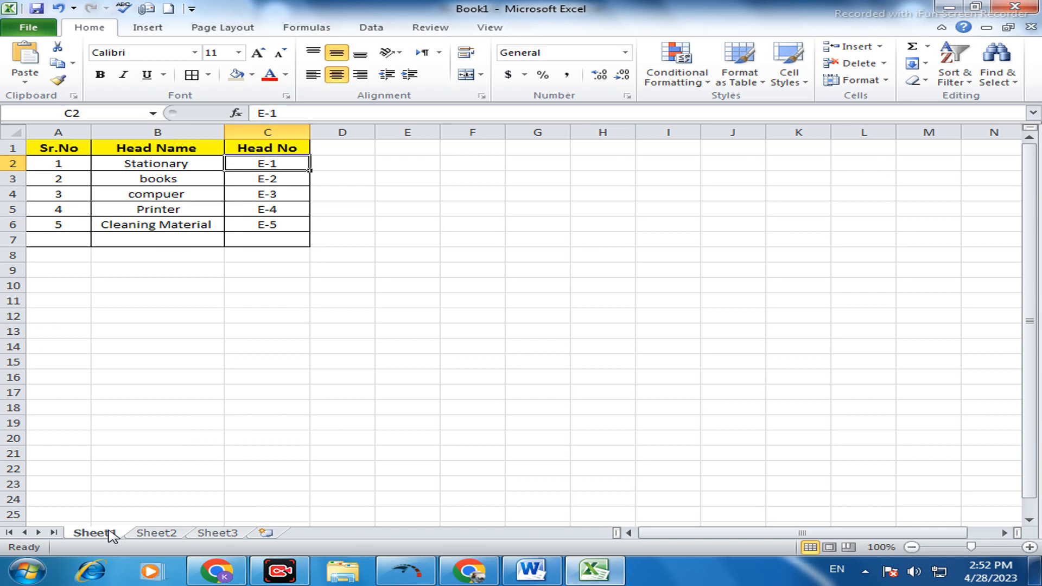
{"action": "left_click", "coordinate": [146, 536]}
{"action": "left_click", "coordinate": [239, 208]}
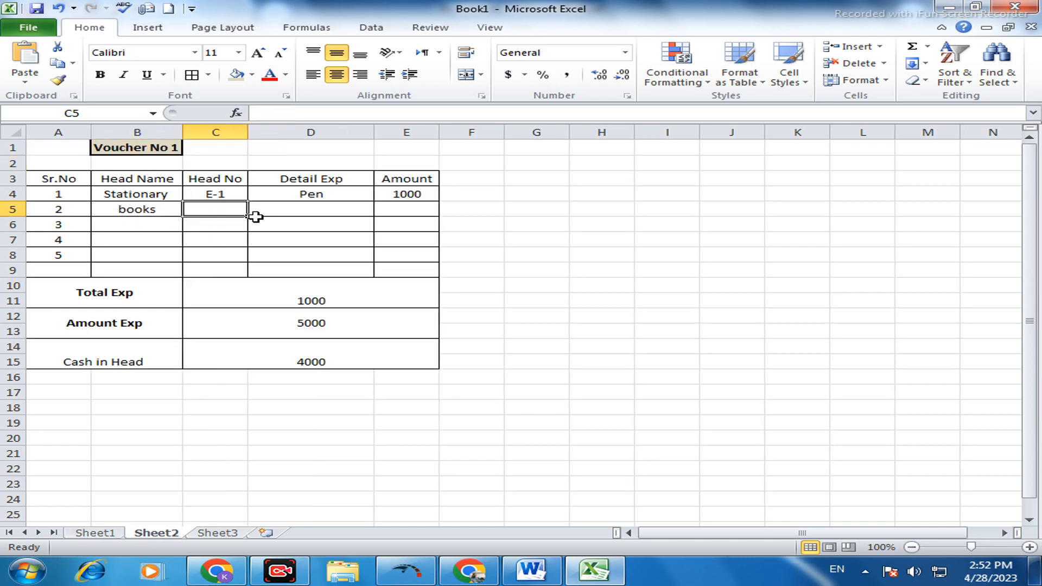
{"action": "left_click", "coordinate": [243, 196]}
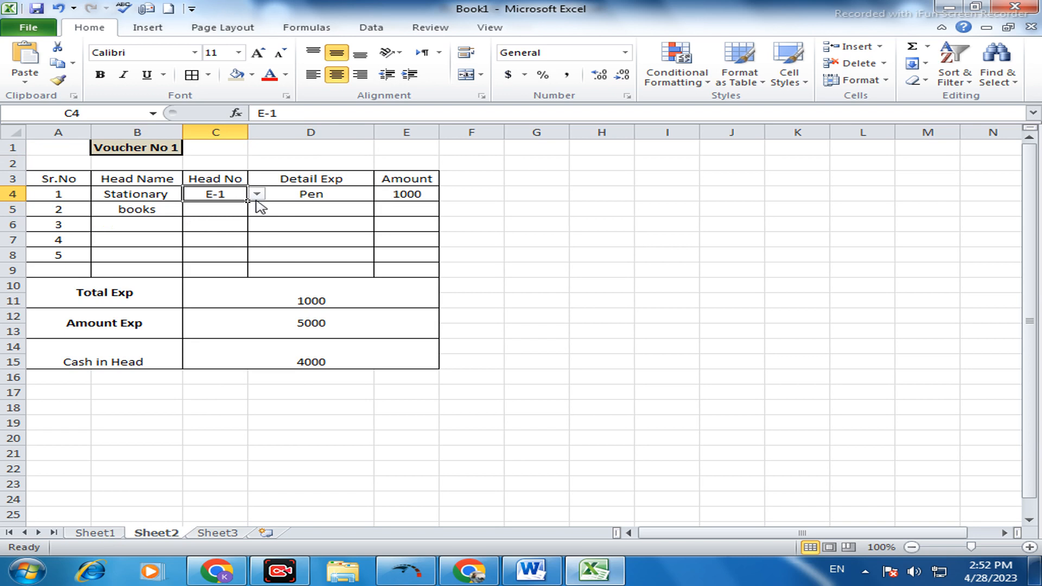
{"action": "left_click_drag", "start_coordinate": [246, 202], "coordinate": [247, 277]}
{"action": "left_click", "coordinate": [235, 208]}
{"action": "left_click_drag", "start_coordinate": [234, 207], "coordinate": [234, 272]}
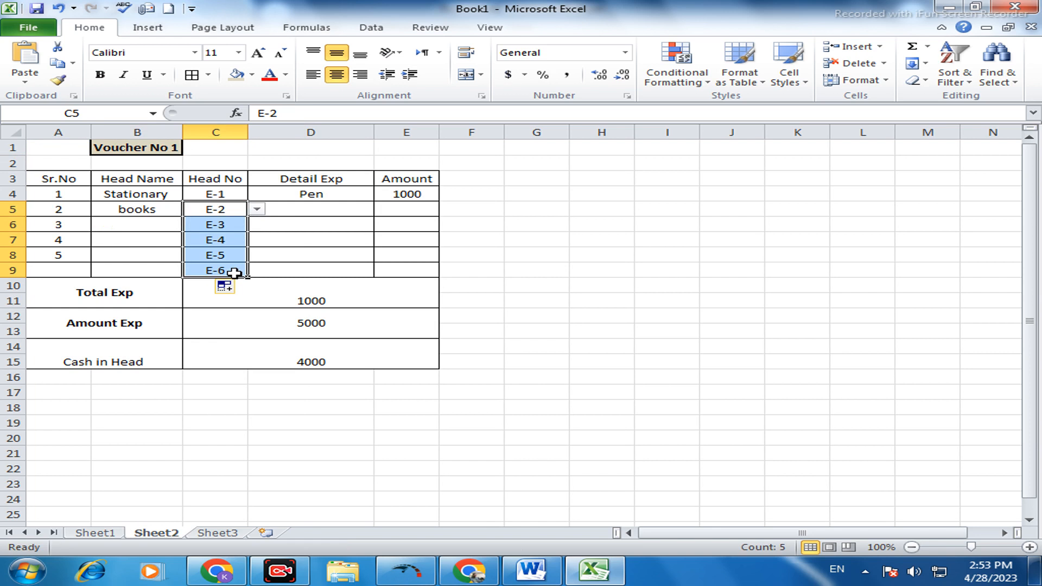
{"action": "key", "text": "Delete"}
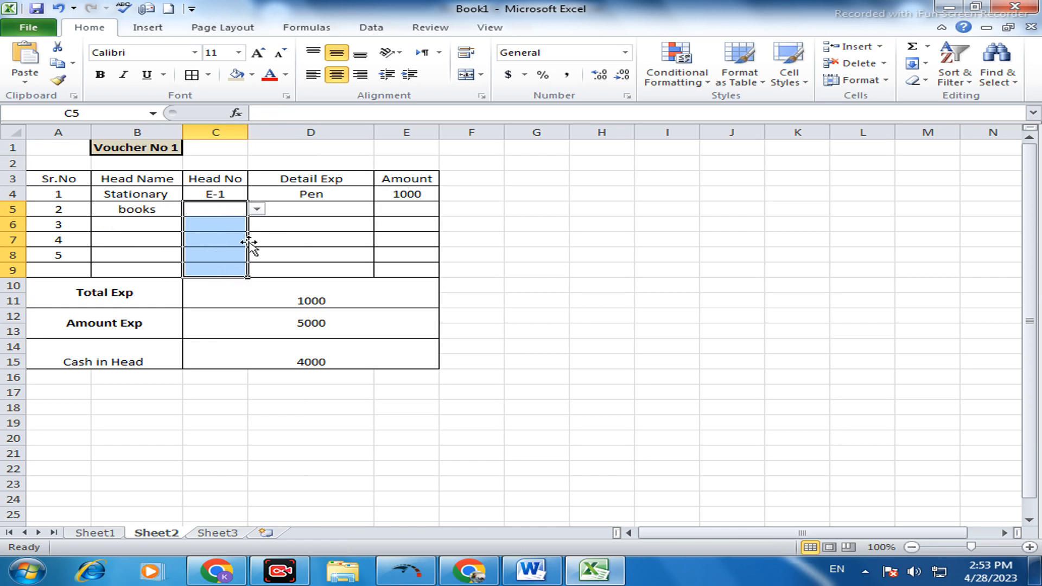
Step: Choose E-2 as the Head No for the books row and enter copy as its Detail Exp
{"action": "left_click", "coordinate": [259, 225]}
{"action": "left_click", "coordinate": [223, 210]}
{"action": "left_click", "coordinate": [256, 210]}
{"action": "left_click", "coordinate": [211, 242]}
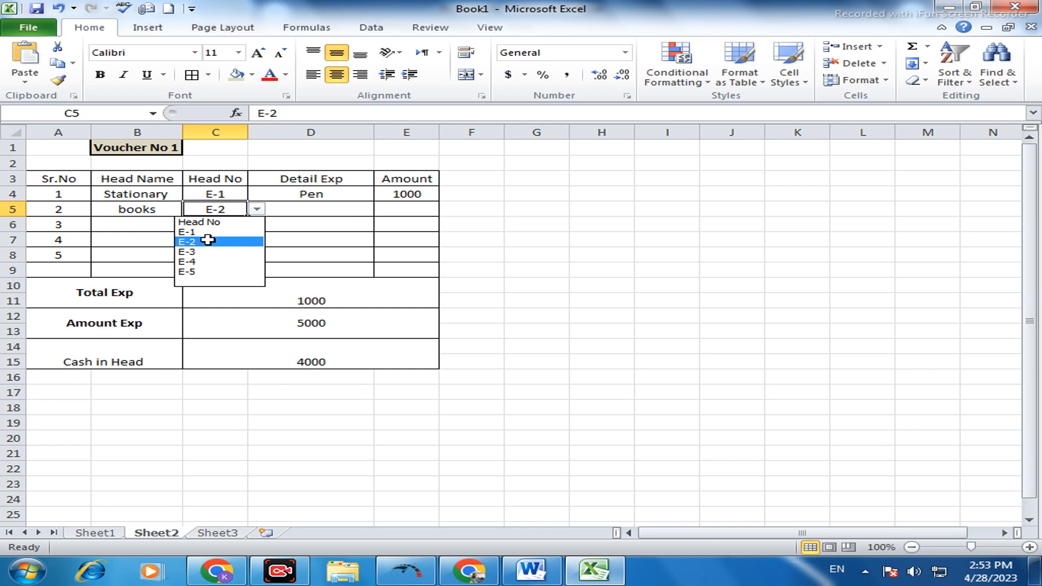
{"action": "left_click", "coordinate": [294, 207]}
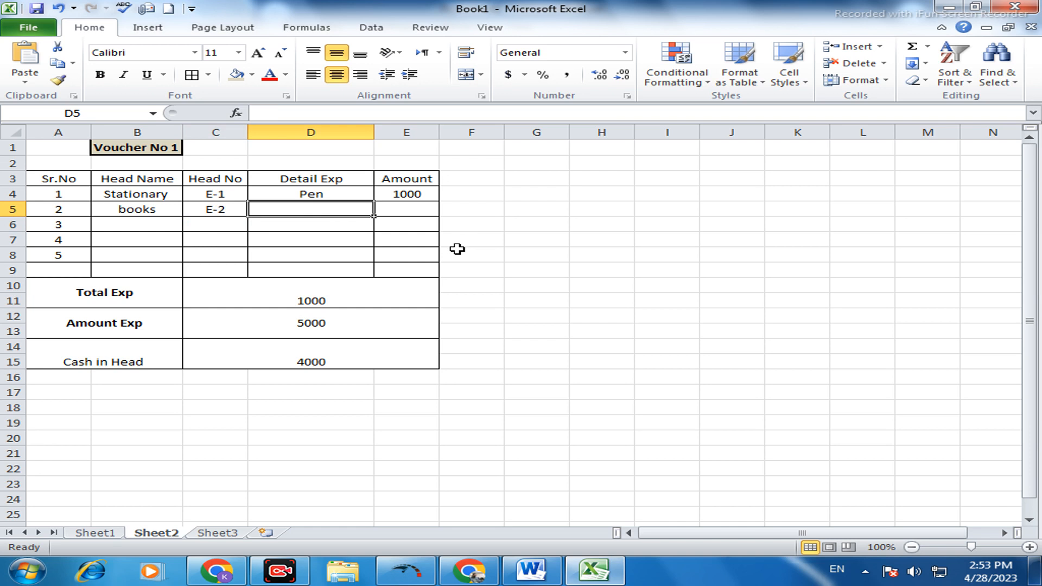
{"action": "type", "text": "copy"}
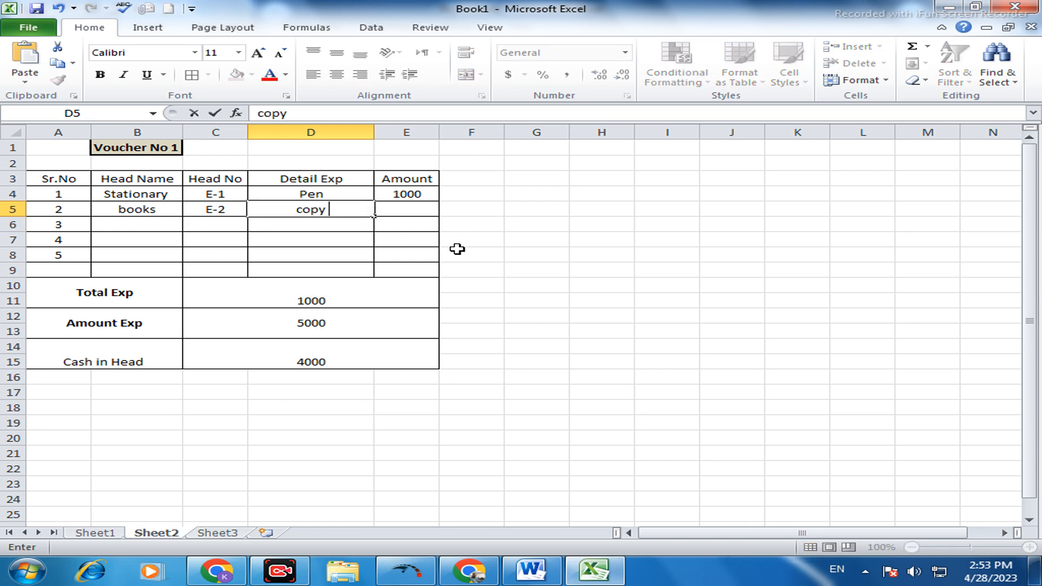
Step: Enter 500 as the Amount for the books row
{"action": "left_click", "coordinate": [407, 212]}
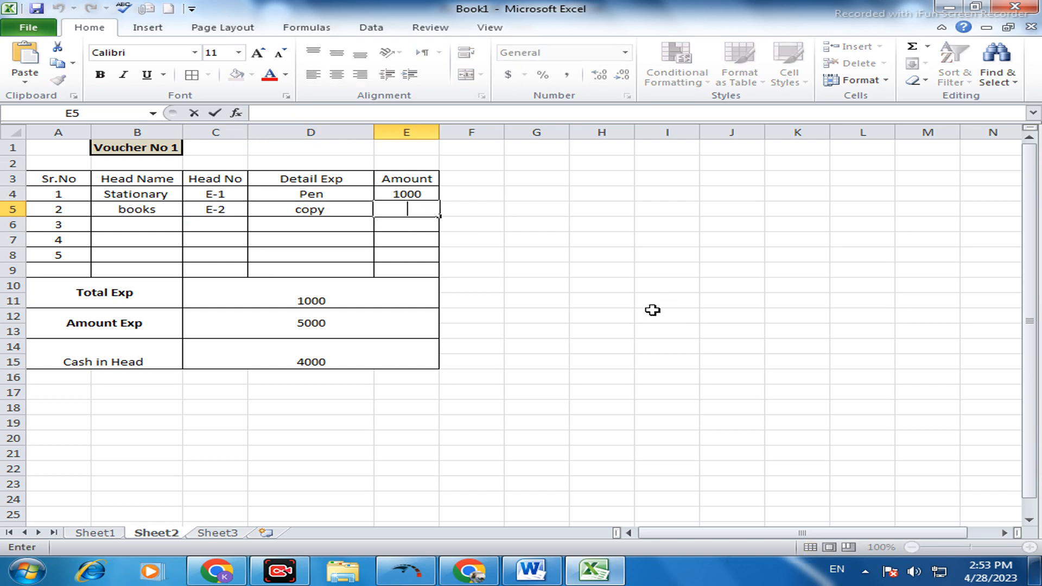
{"action": "type", "text": "500"}
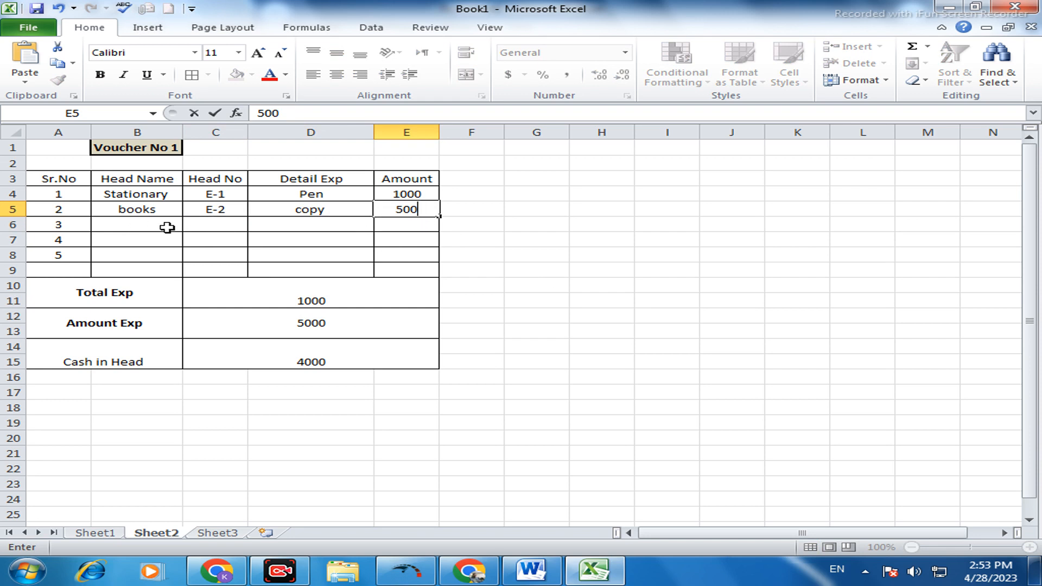
{"action": "left_click", "coordinate": [397, 227]}
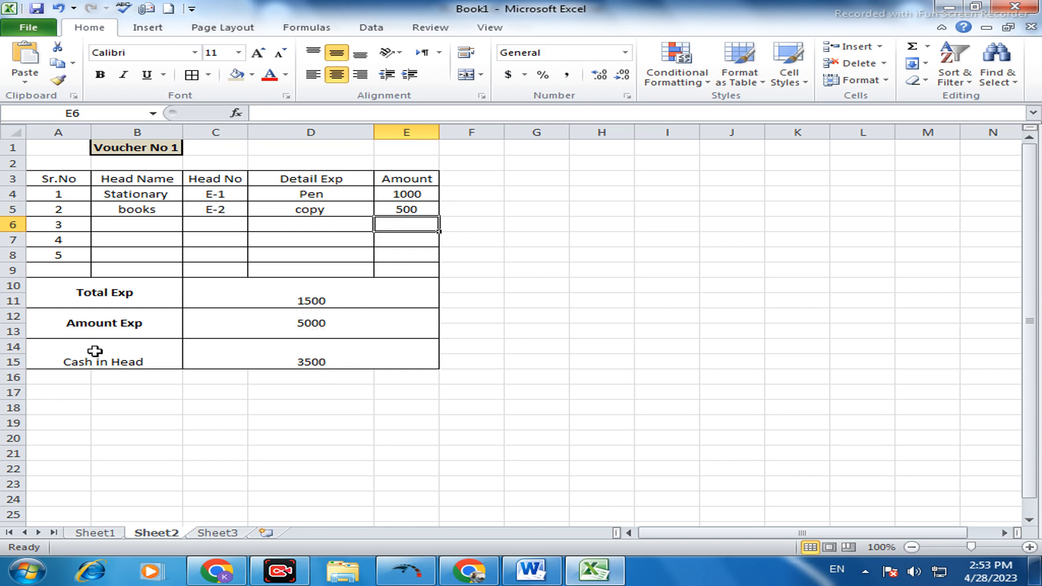
Step: Centre the contents of the Total Exp, Amount Exp and Cash in Head rows (A10:E15) horizontally and vertically
{"action": "left_click_drag", "start_coordinate": [76, 287], "coordinate": [344, 365]}
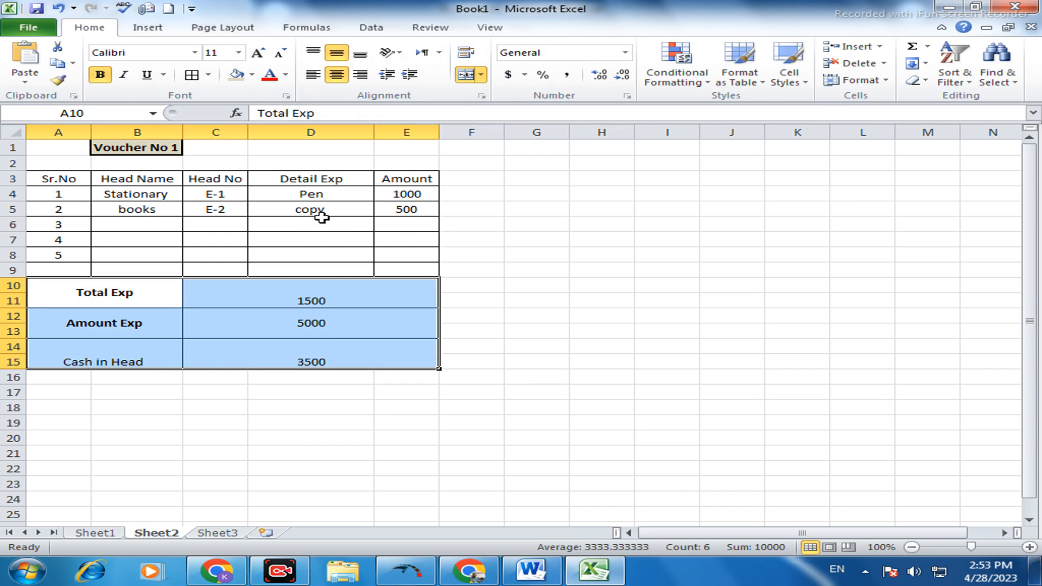
{"action": "left_click", "coordinate": [337, 74]}
{"action": "left_click", "coordinate": [337, 53]}
{"action": "left_click", "coordinate": [336, 74]}
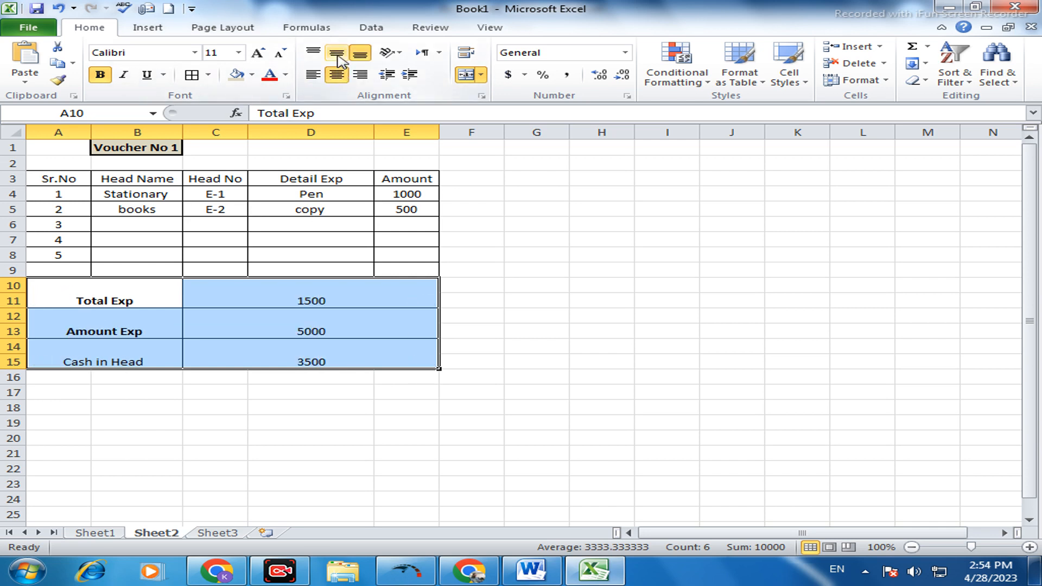
{"action": "left_click", "coordinate": [337, 52]}
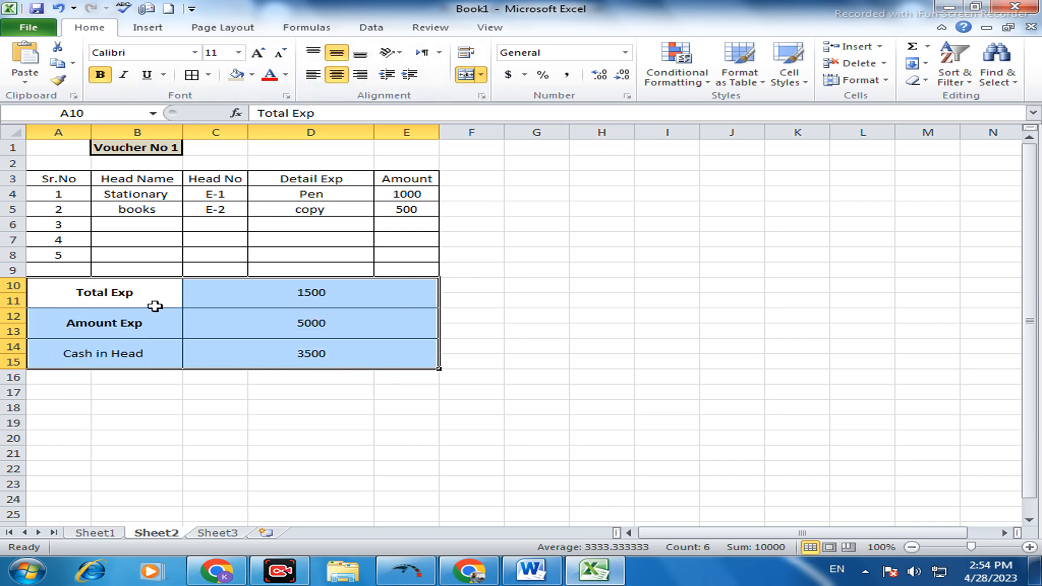
Step: Shade the Total Exp label cell tan and the Amount Exp label cell medium grey
{"action": "left_click", "coordinate": [207, 294]}
{"action": "left_click", "coordinate": [110, 297]}
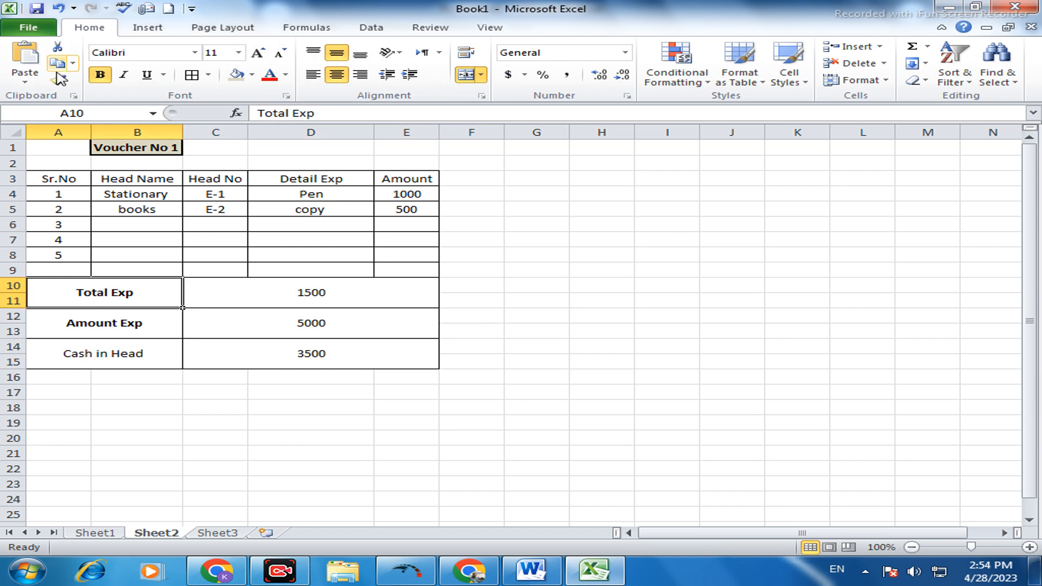
{"action": "left_click", "coordinate": [242, 79]}
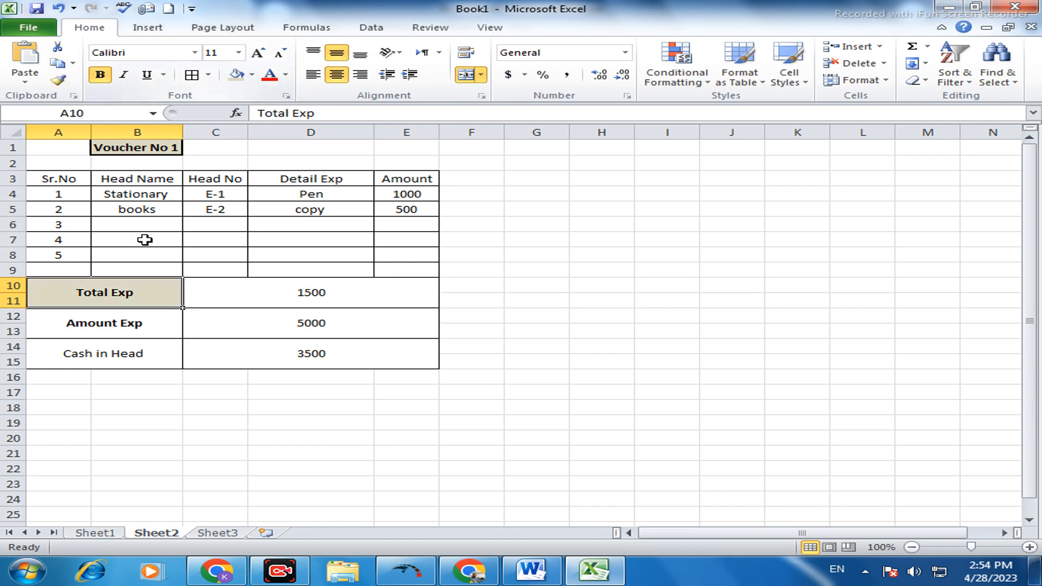
{"action": "left_click", "coordinate": [96, 318]}
{"action": "left_click", "coordinate": [286, 74]}
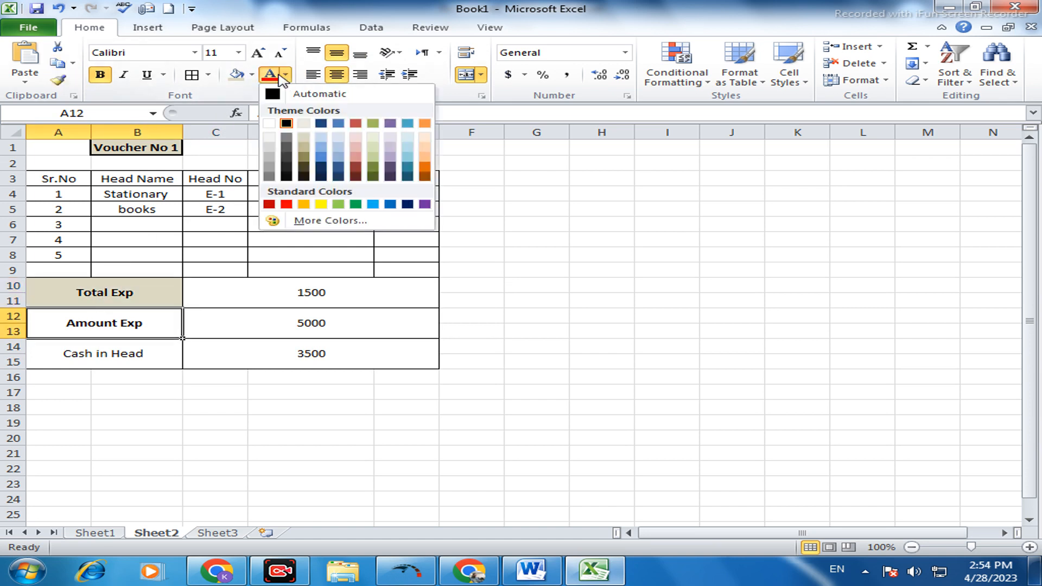
{"action": "left_click", "coordinate": [251, 75]}
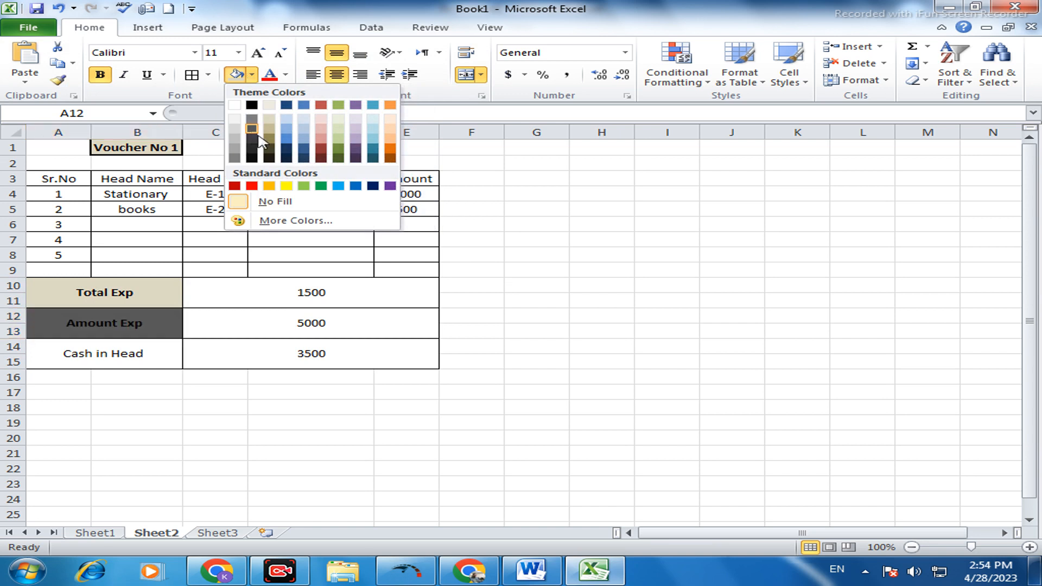
{"action": "left_click", "coordinate": [253, 120]}
Step: Fill the Cash in Head label cell with light olive green
{"action": "left_click", "coordinate": [66, 353]}
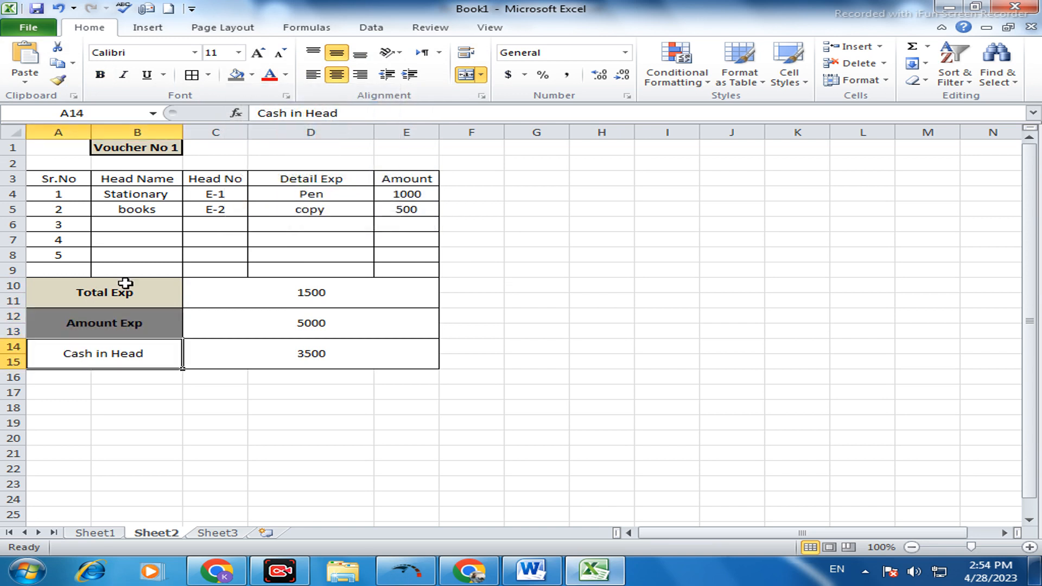
{"action": "left_click", "coordinate": [253, 76]}
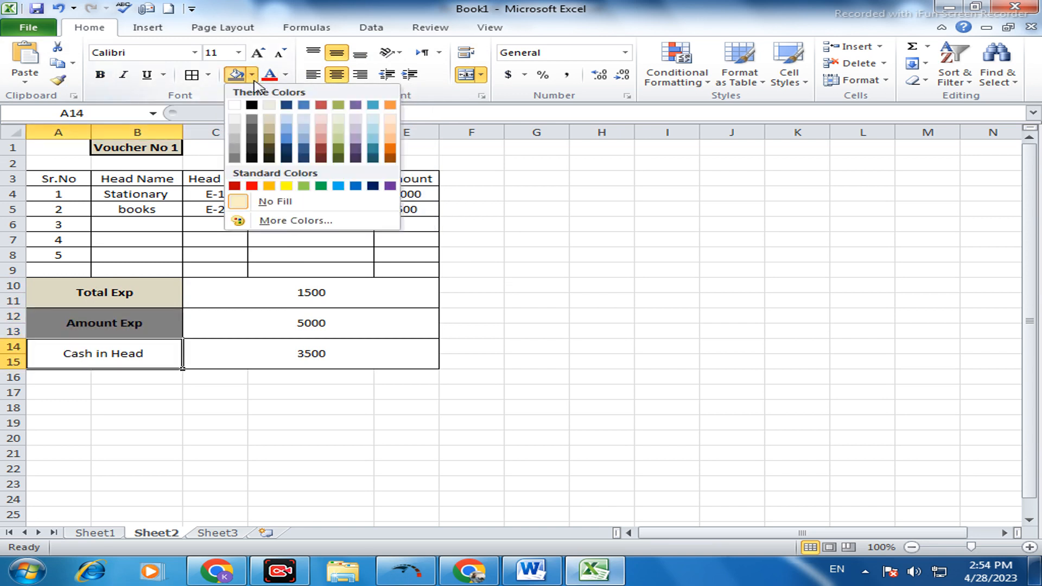
{"action": "left_click", "coordinate": [339, 120]}
{"action": "left_click", "coordinate": [242, 318]}
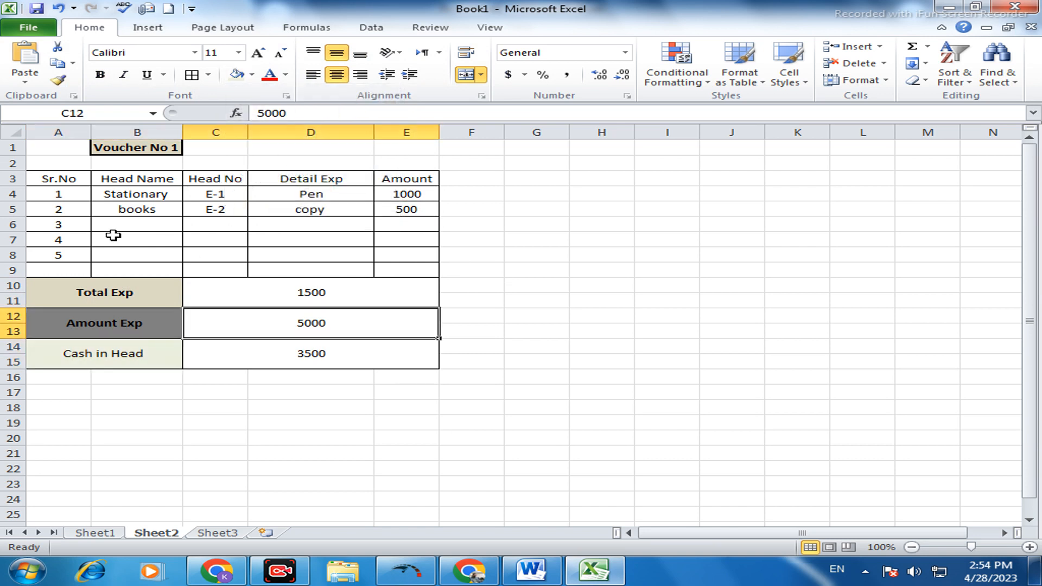
Step: Compare the head list on Sheet1 with the options in the Head Name dropdown of B4 on Sheet2
{"action": "left_click", "coordinate": [101, 534]}
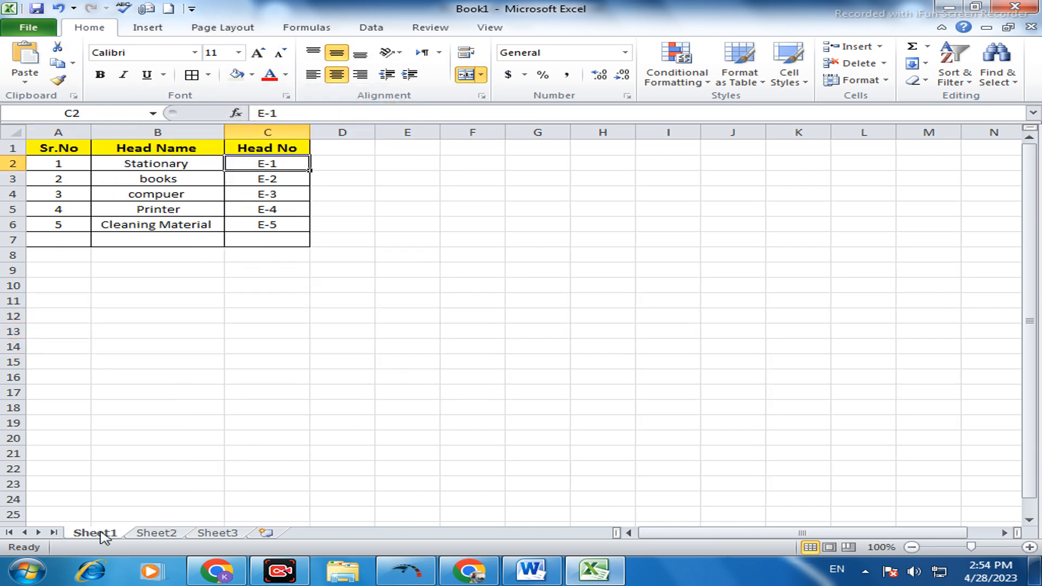
{"action": "left_click", "coordinate": [133, 239]}
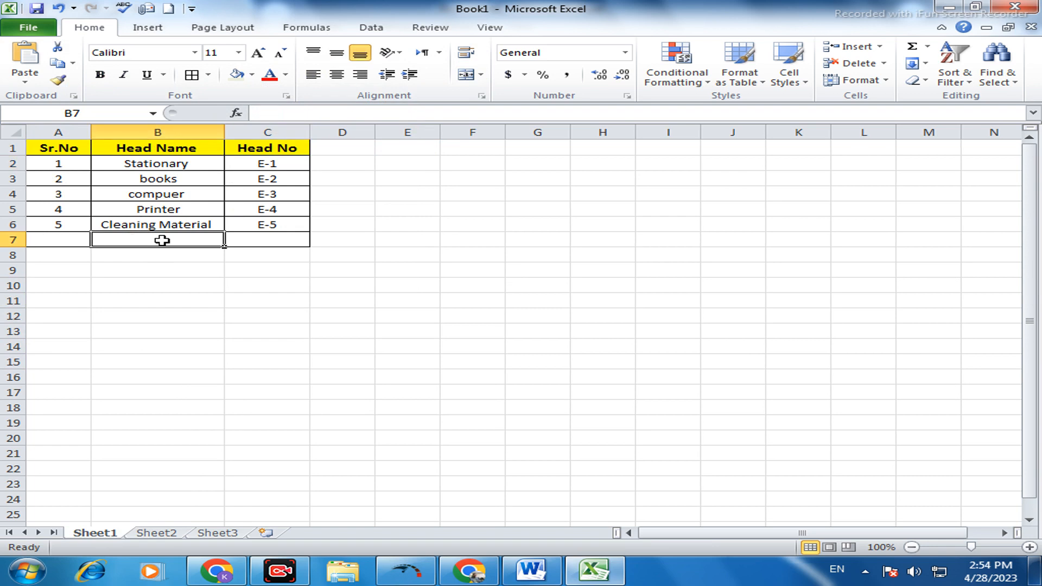
{"action": "left_click", "coordinate": [153, 254]}
{"action": "left_click", "coordinate": [156, 280]}
{"action": "left_click", "coordinate": [149, 535]}
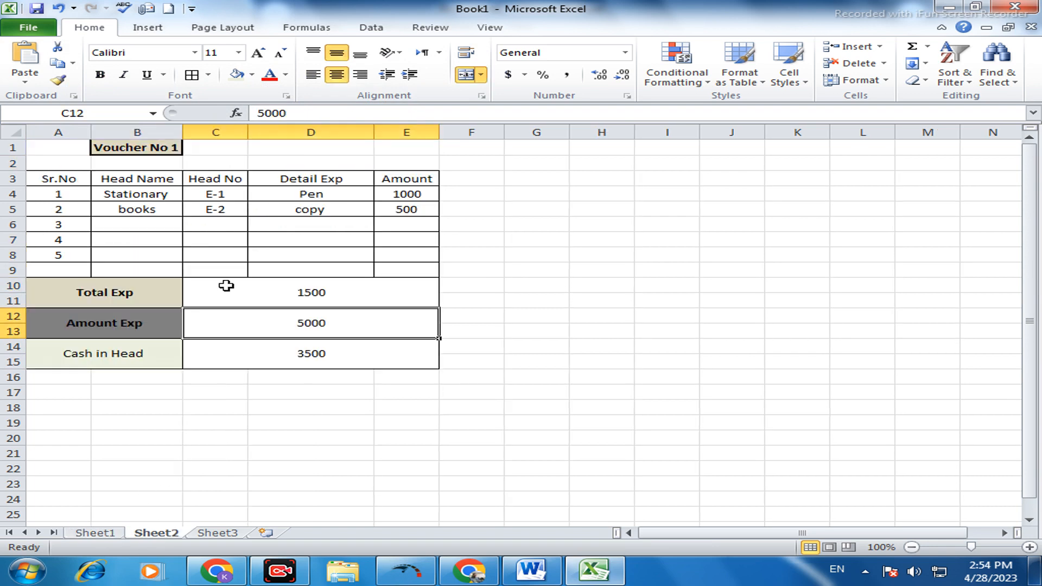
{"action": "left_click", "coordinate": [163, 193]}
{"action": "left_click", "coordinate": [192, 195]}
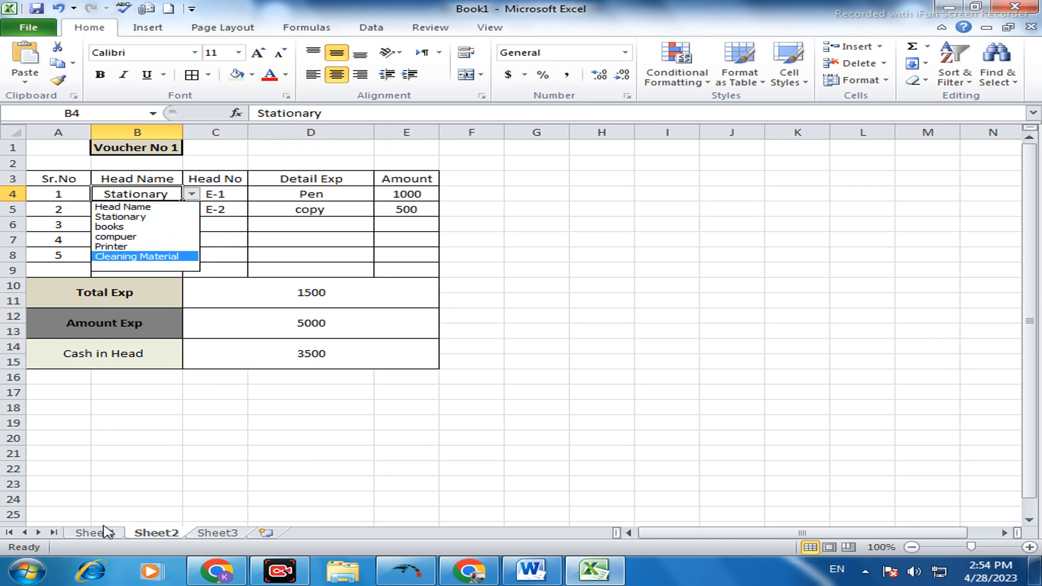
{"action": "left_click", "coordinate": [109, 495]}
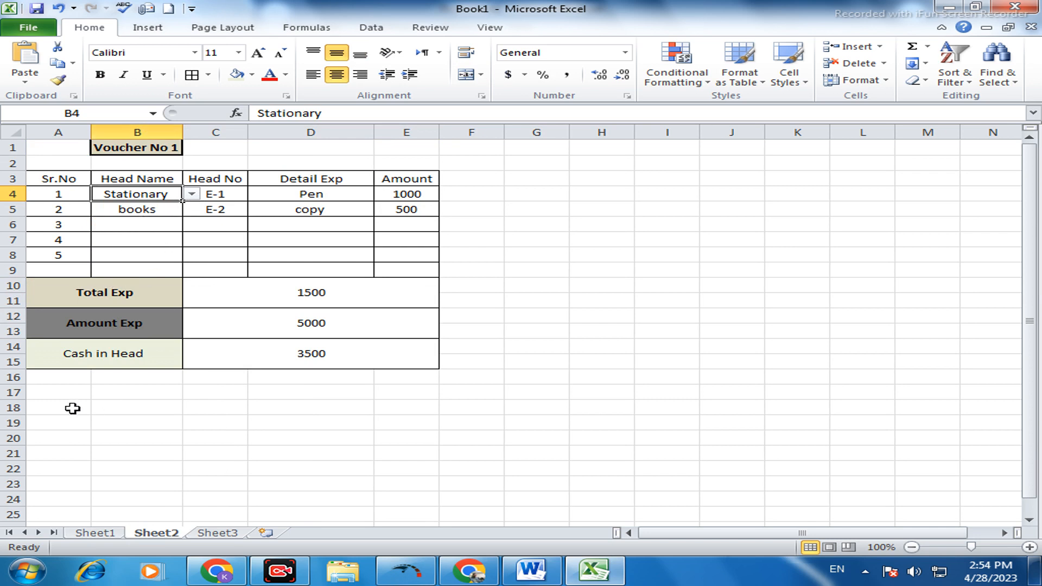
{"action": "left_click", "coordinate": [192, 195]}
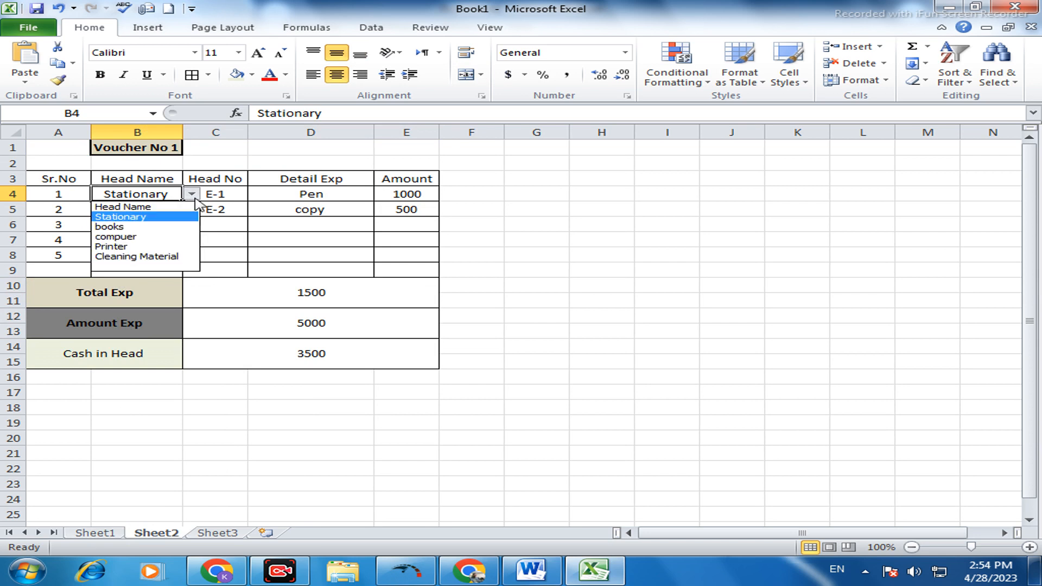
{"action": "left_click", "coordinate": [100, 531]}
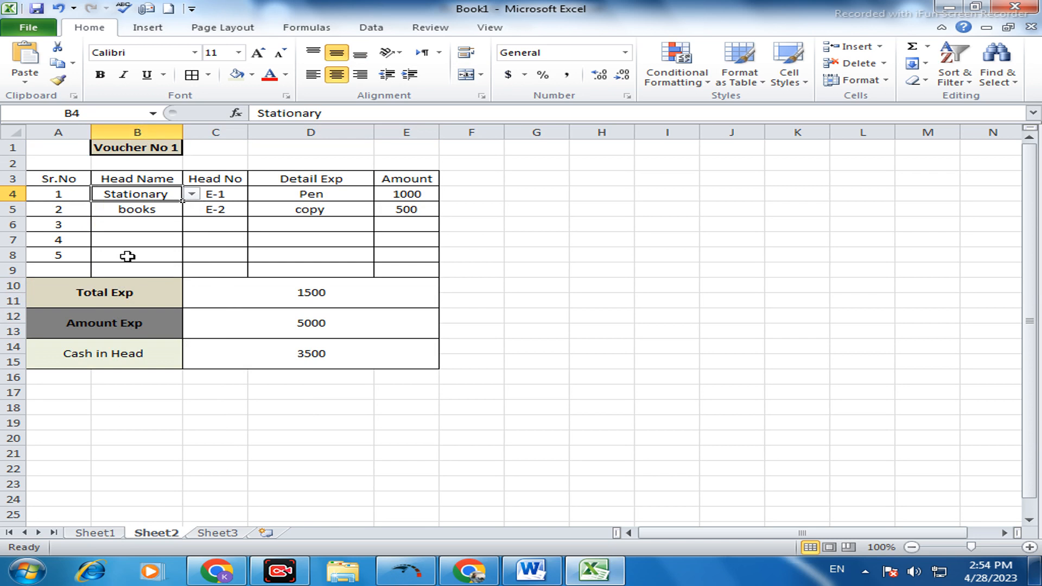
{"action": "left_click", "coordinate": [95, 535]}
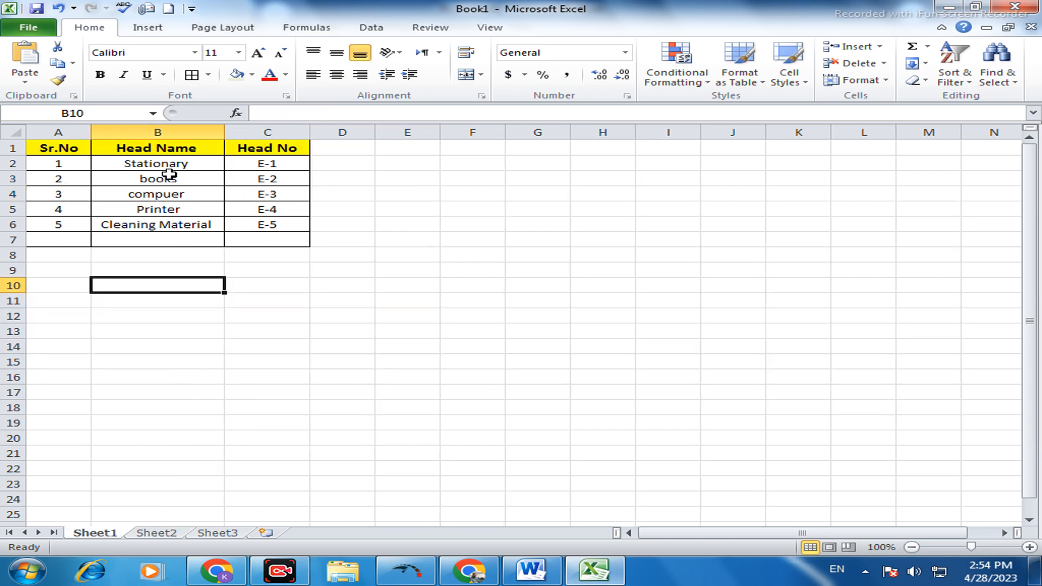